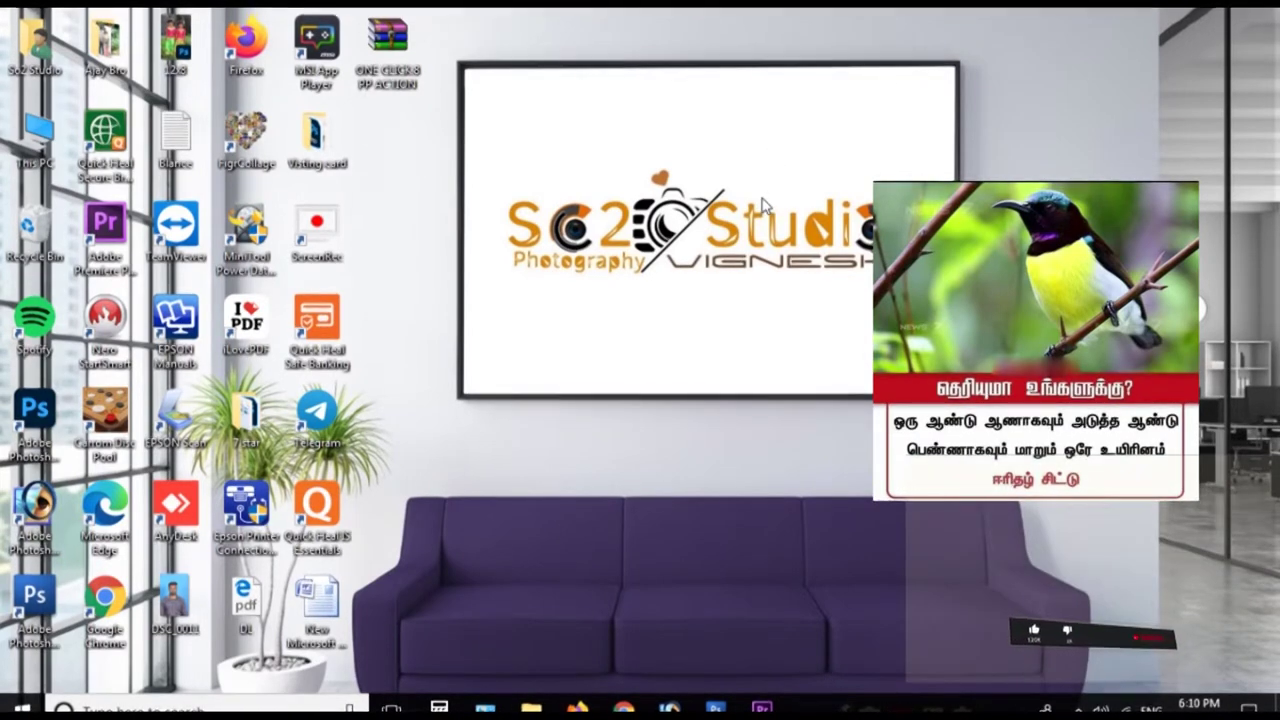
Step: Refresh the desktop so the ONE CLICK 8 PP ACTION archive shows
right_click(1046, 253)
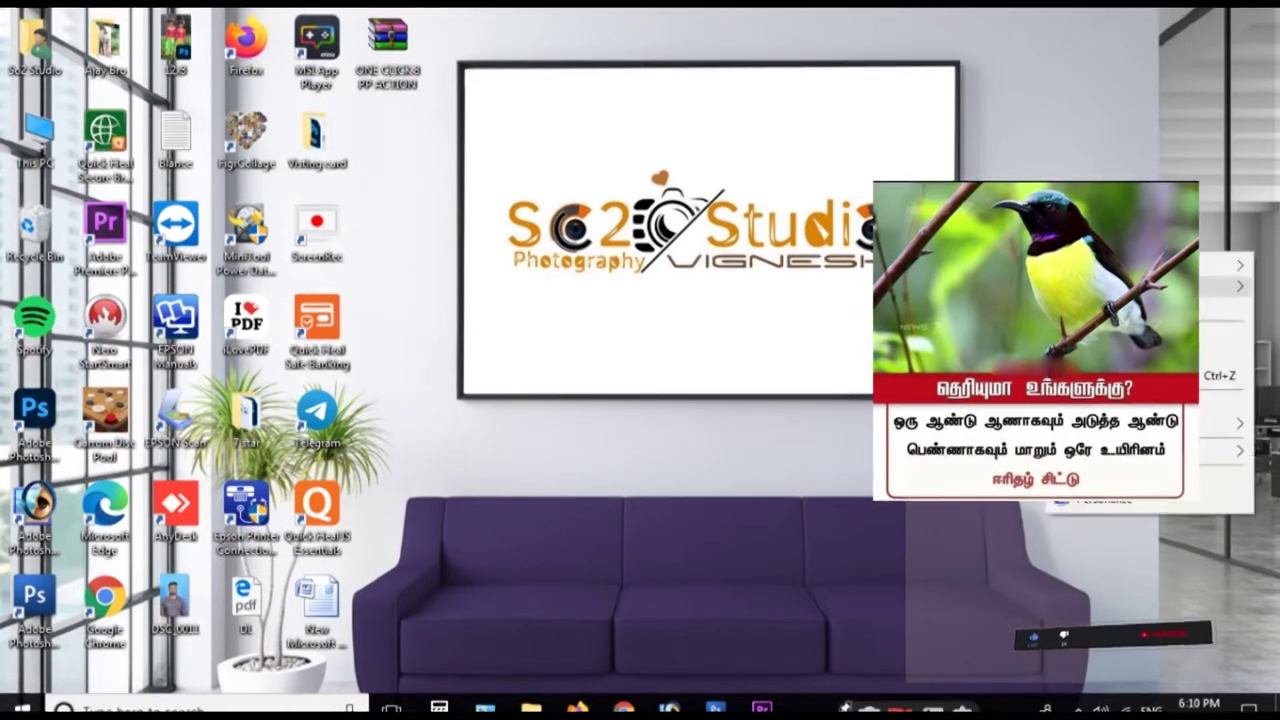
right_click(1047, 256)
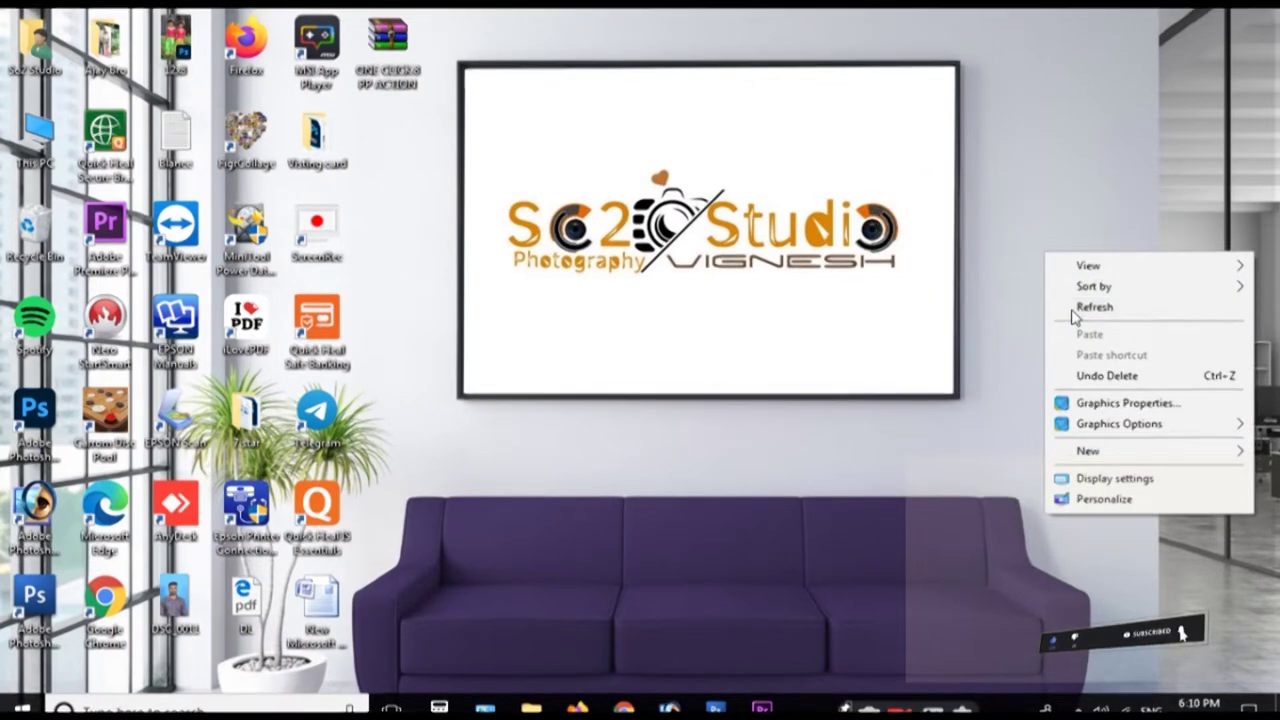
click(1073, 310)
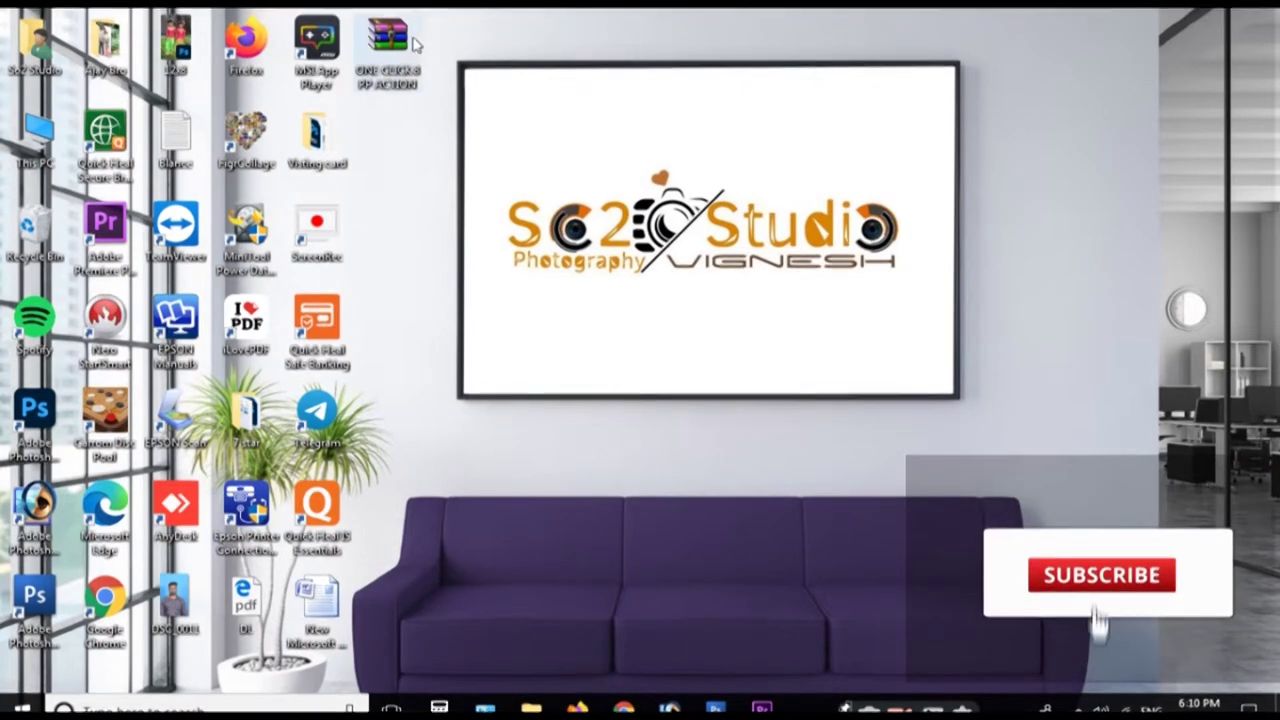
Step: Extract the ONE CLICK 8 PP ACTION archive here using its password, then refresh the desktop
drag(378, 43, 427, 70)
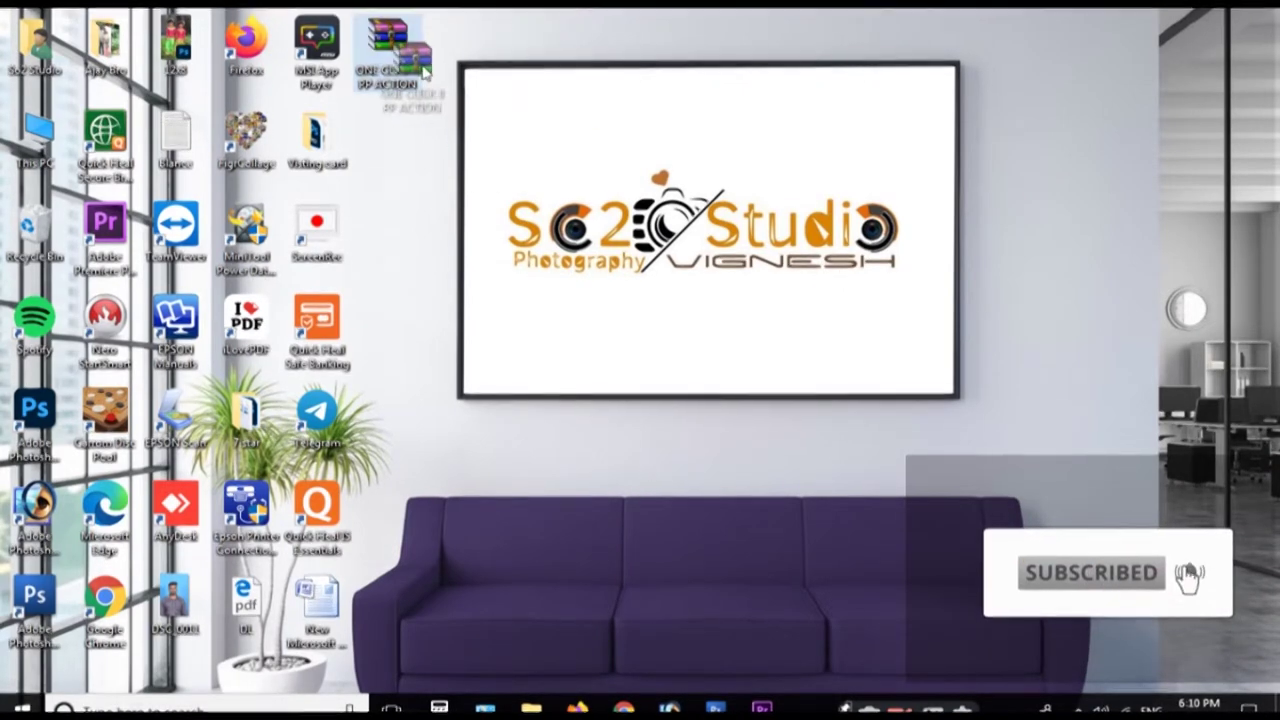
right_click(410, 52)
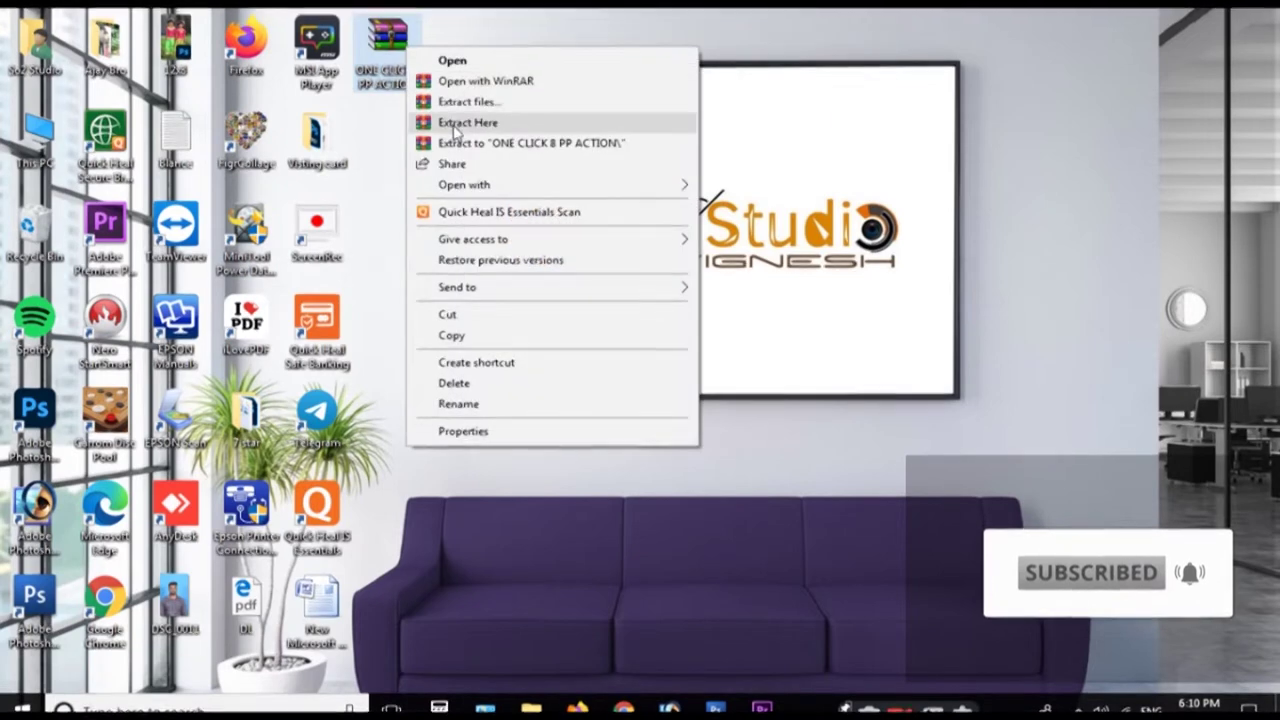
click(455, 124)
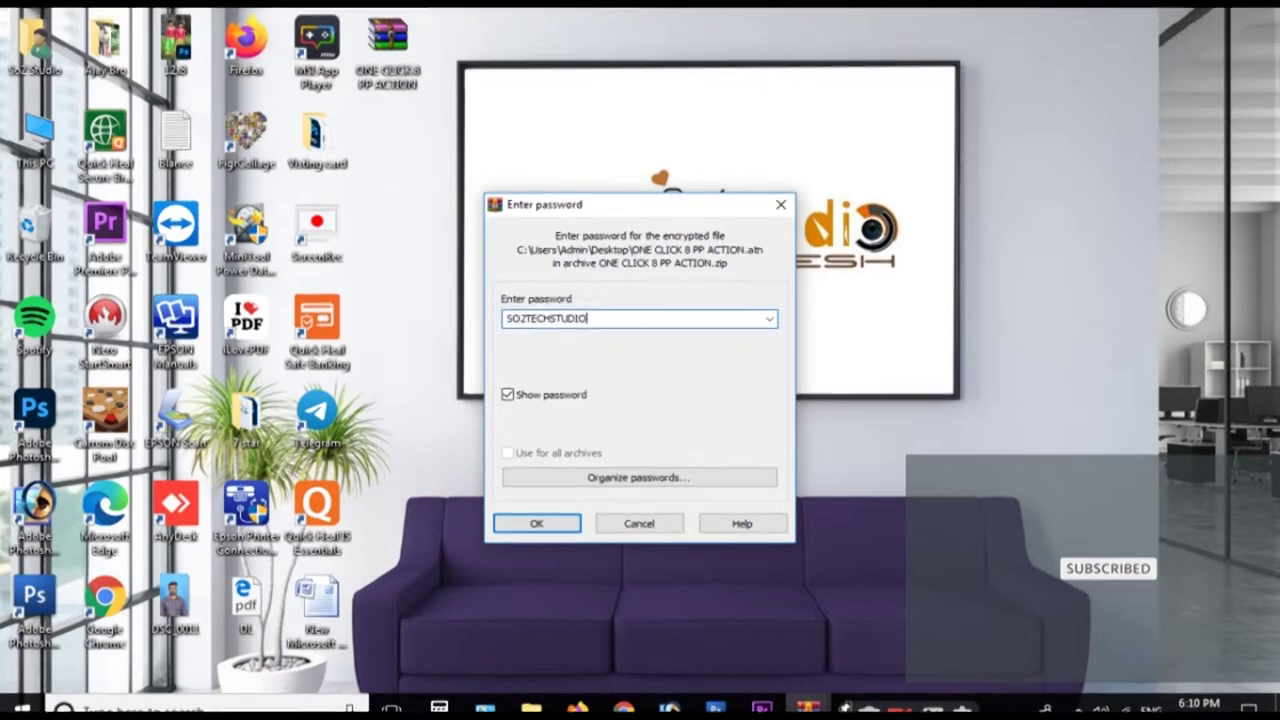
key(Return)
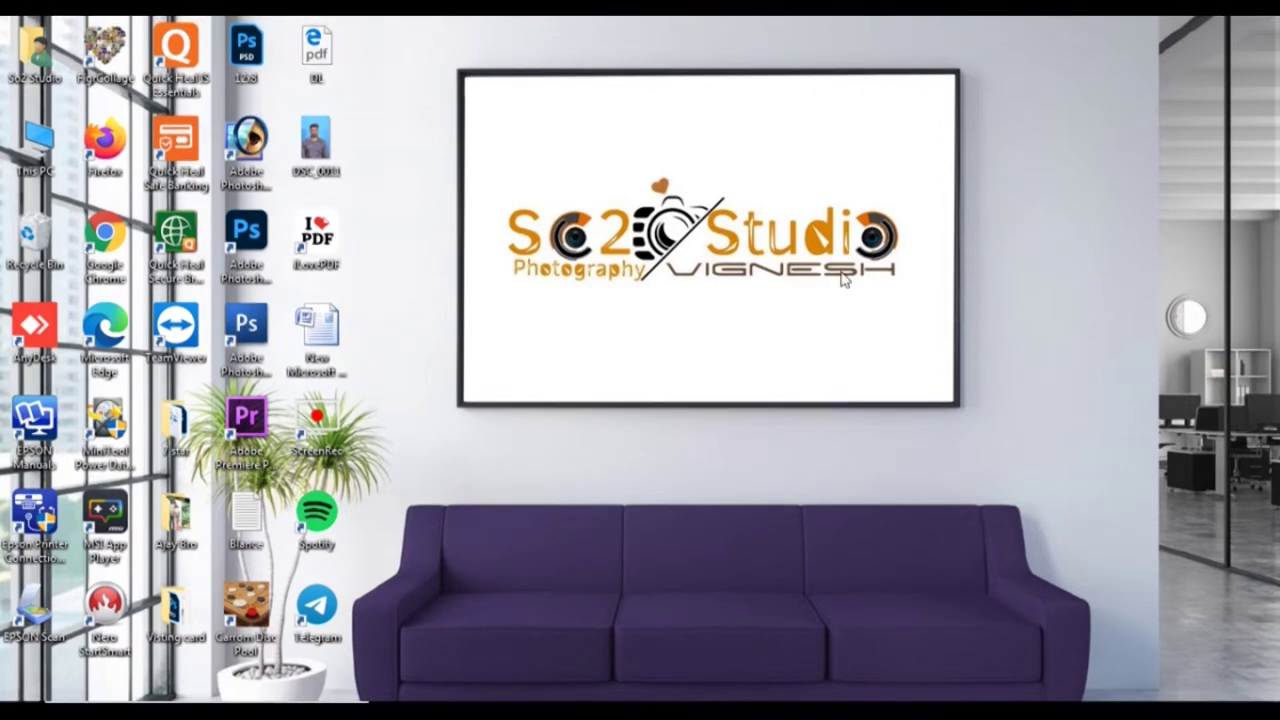
right_click(596, 260)
click(657, 320)
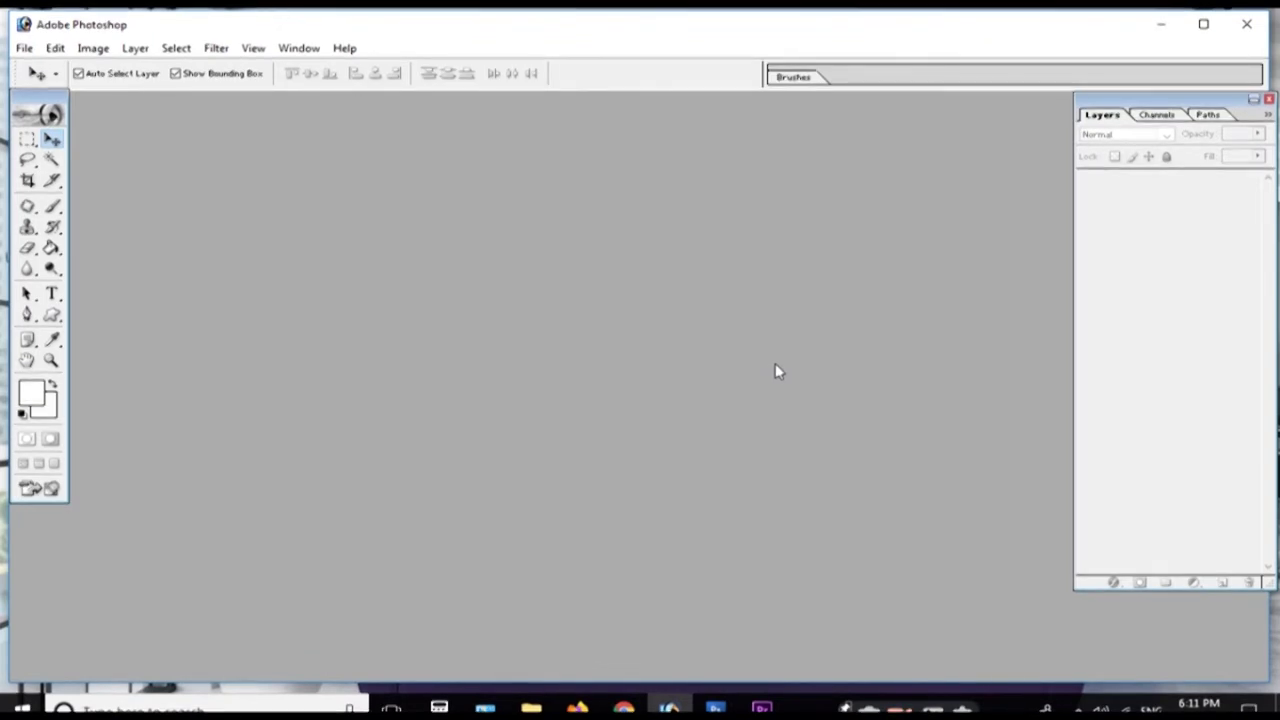
Step: Maximize Photoshop, close the Layers palette and show the Actions palette from the Window menu
key(super+Up)
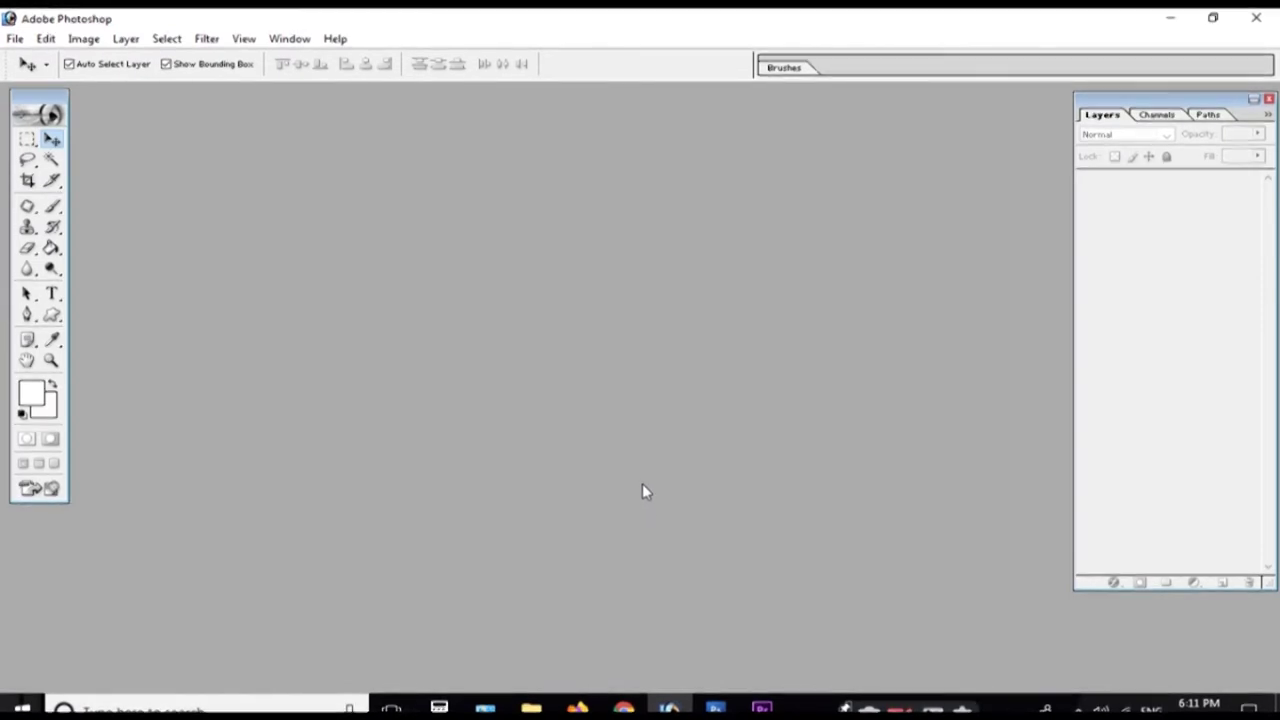
click(1268, 99)
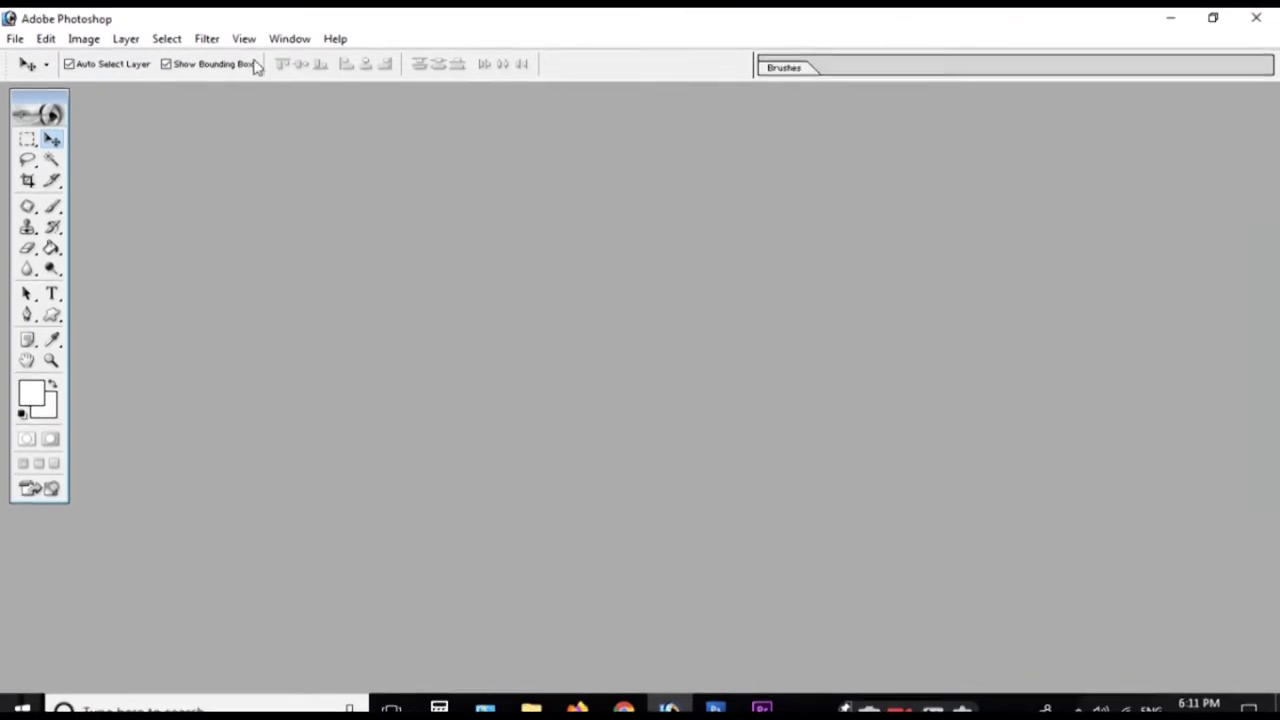
click(289, 39)
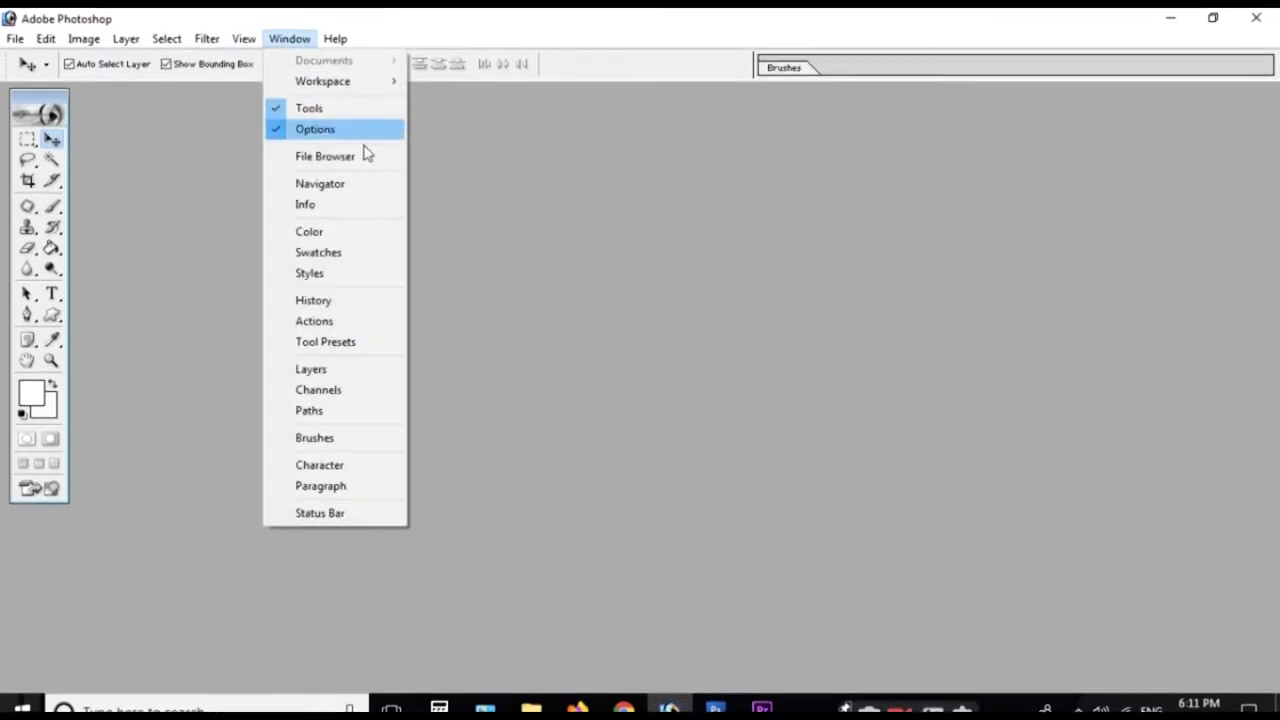
click(315, 321)
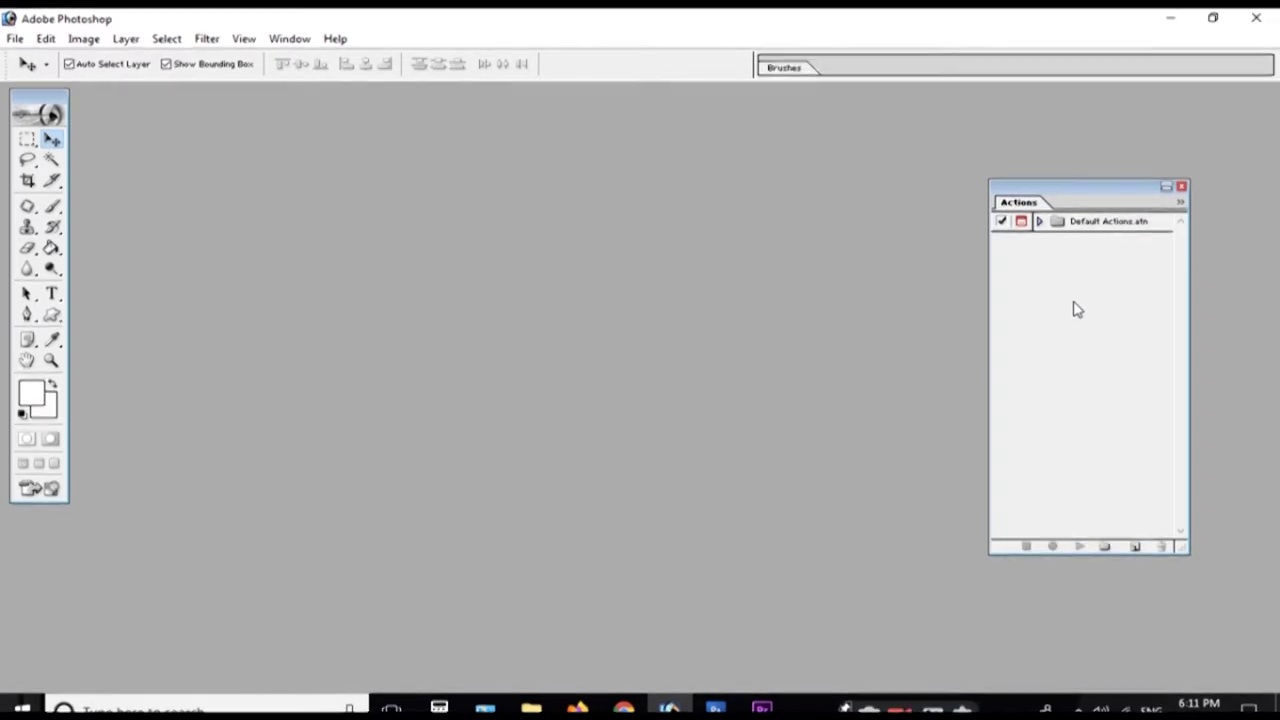
click(1179, 205)
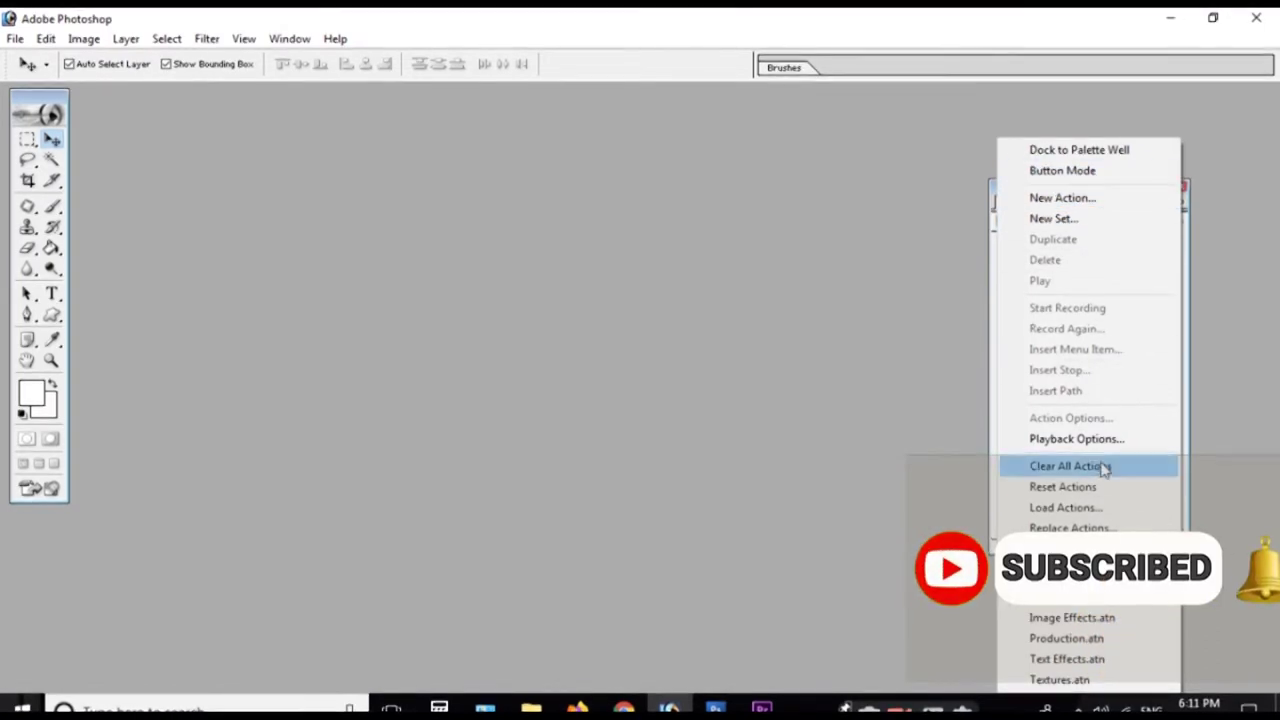
Step: Load the ONE CLICK 8 PP ACTION file via Load Actions and expand the new set
click(1062, 515)
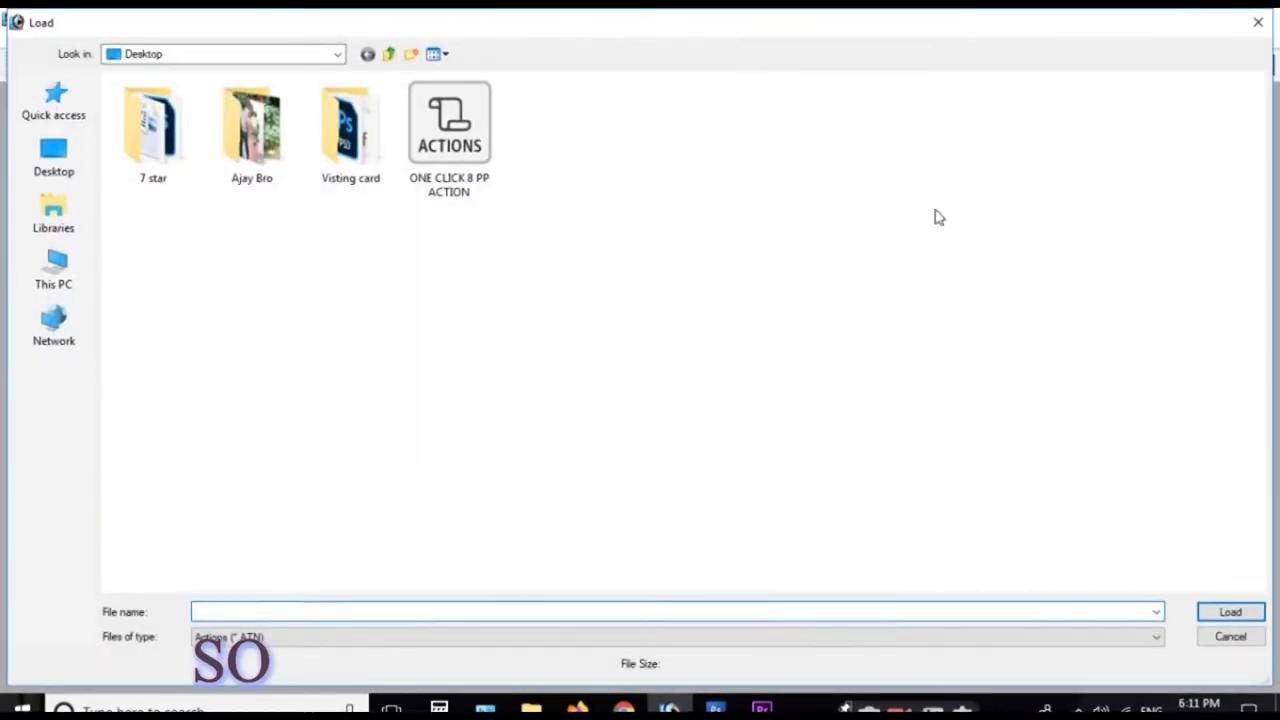
click(447, 135)
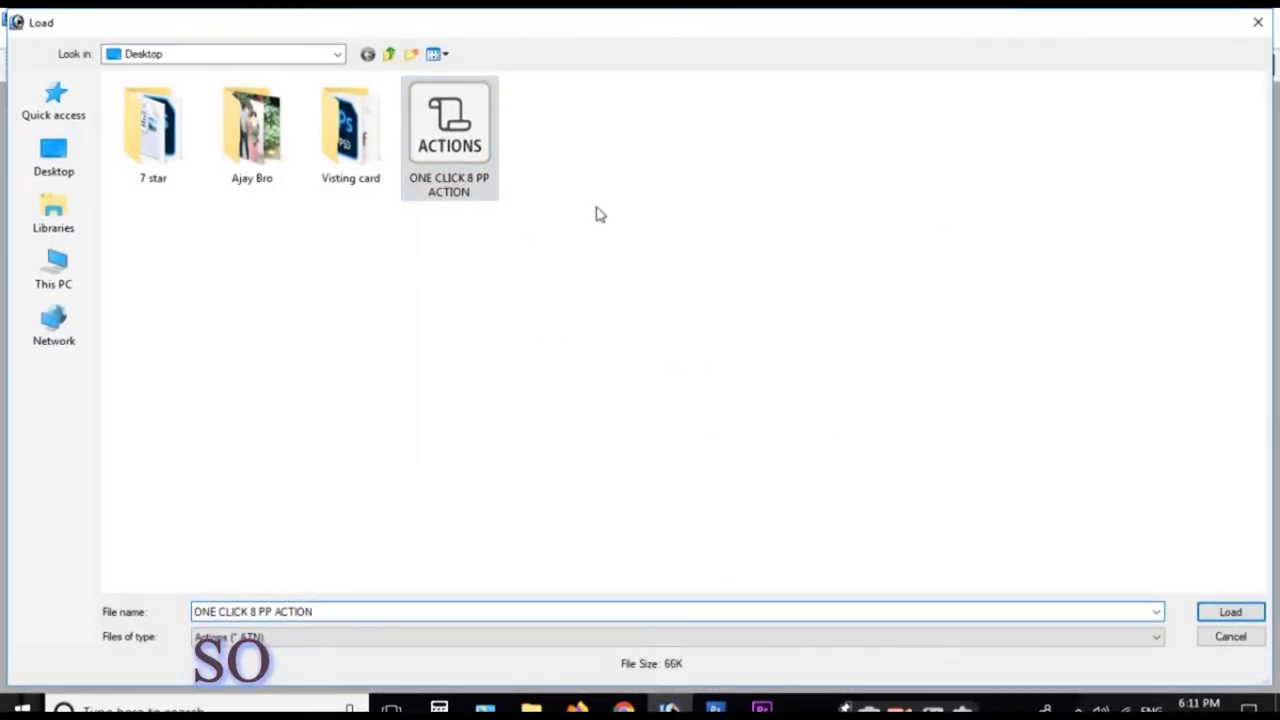
click(1221, 612)
click(1039, 240)
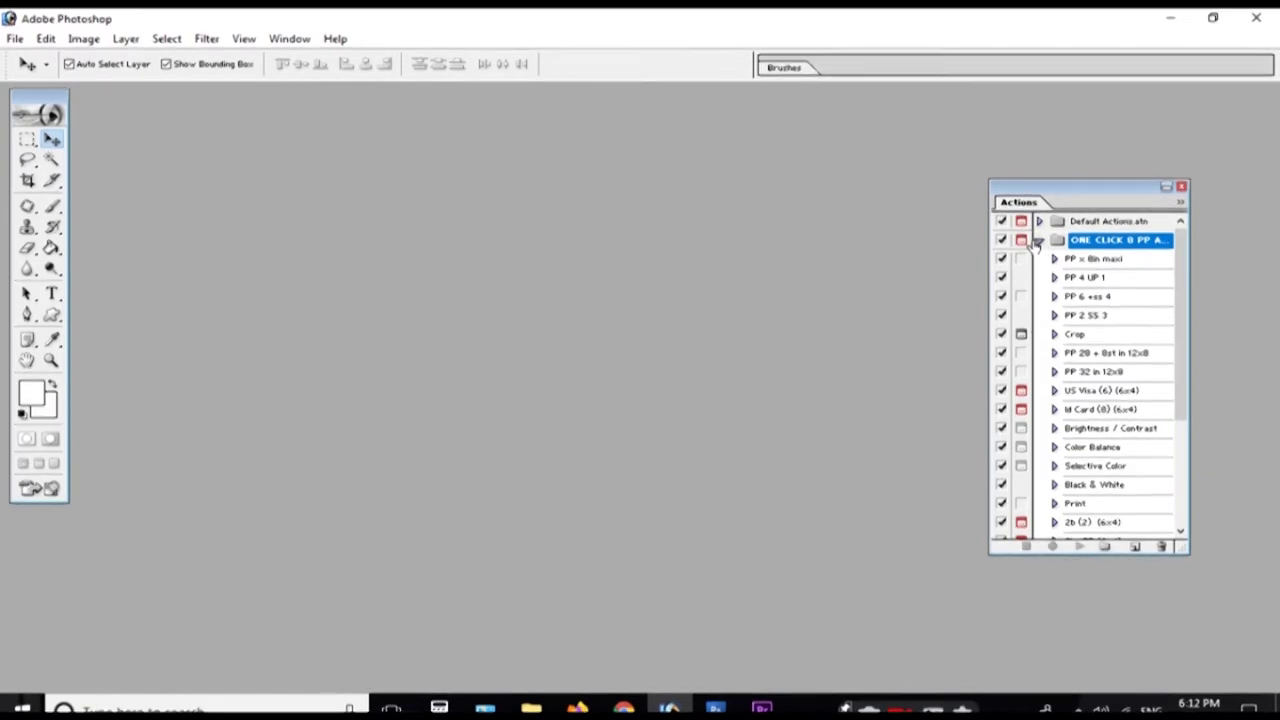
Step: Collapse the set, switch the Actions palette to Button Mode and drag it to the top right
click(1039, 240)
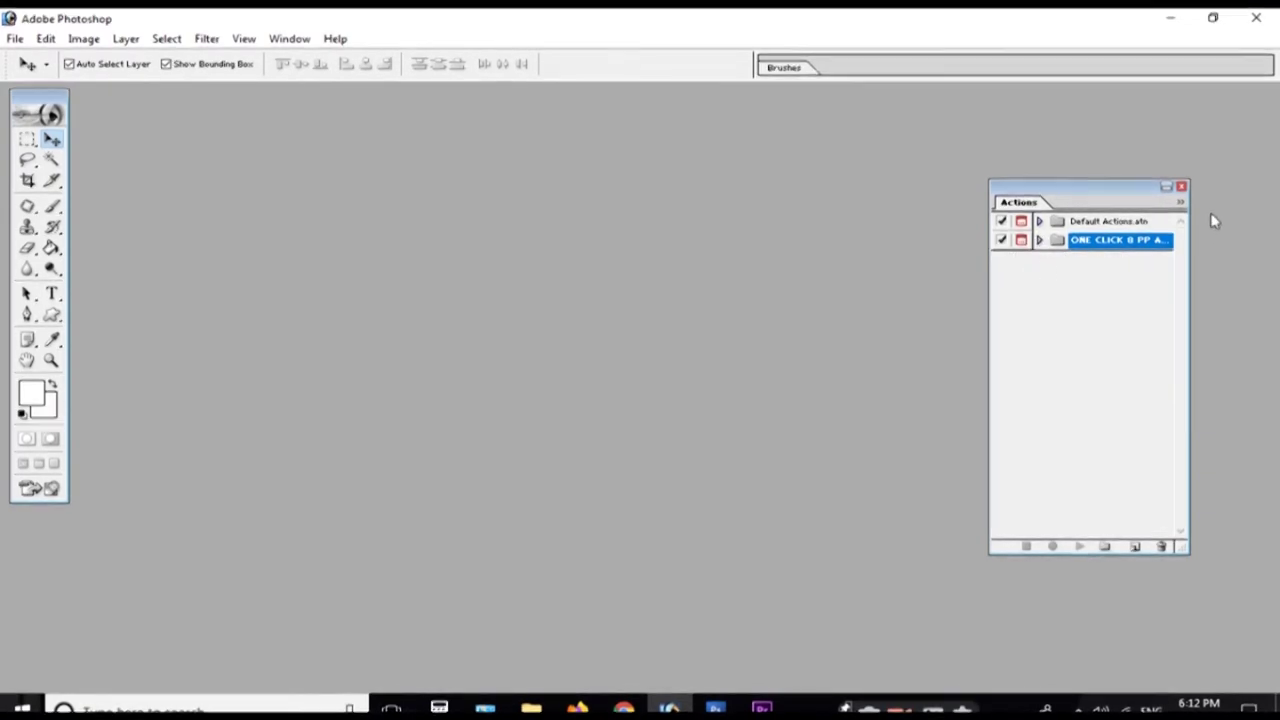
click(1180, 207)
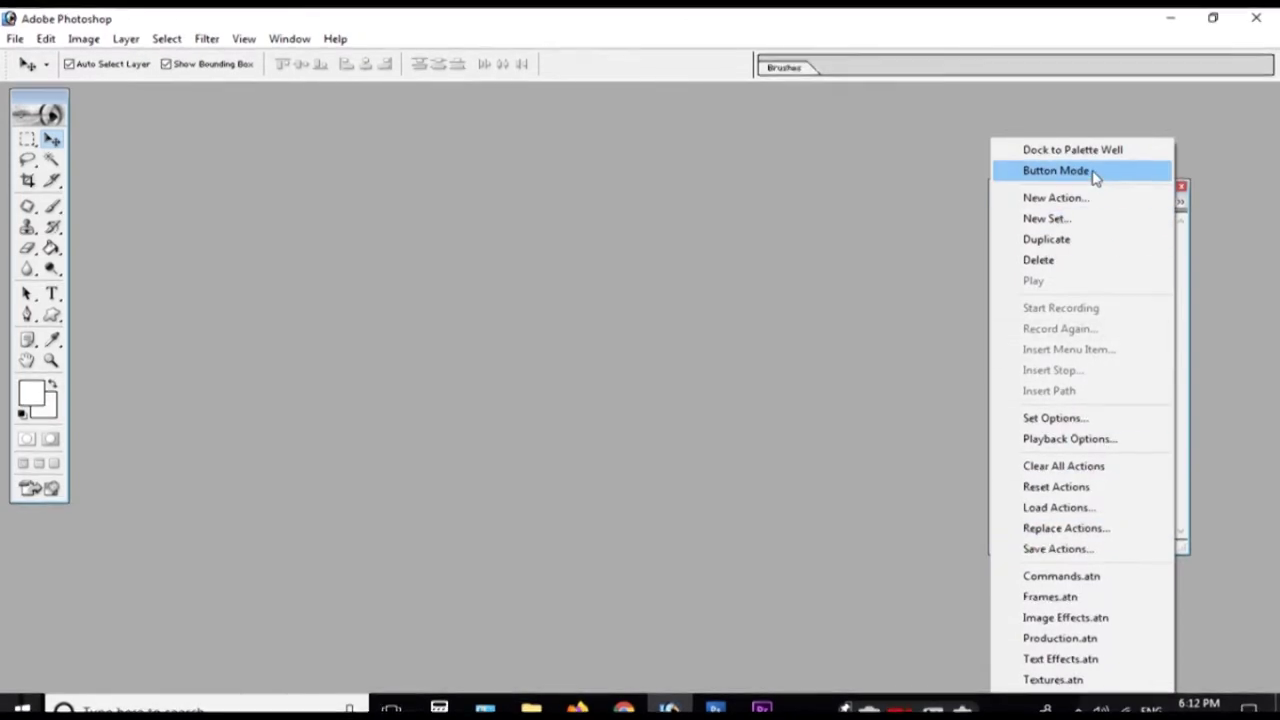
click(1136, 171)
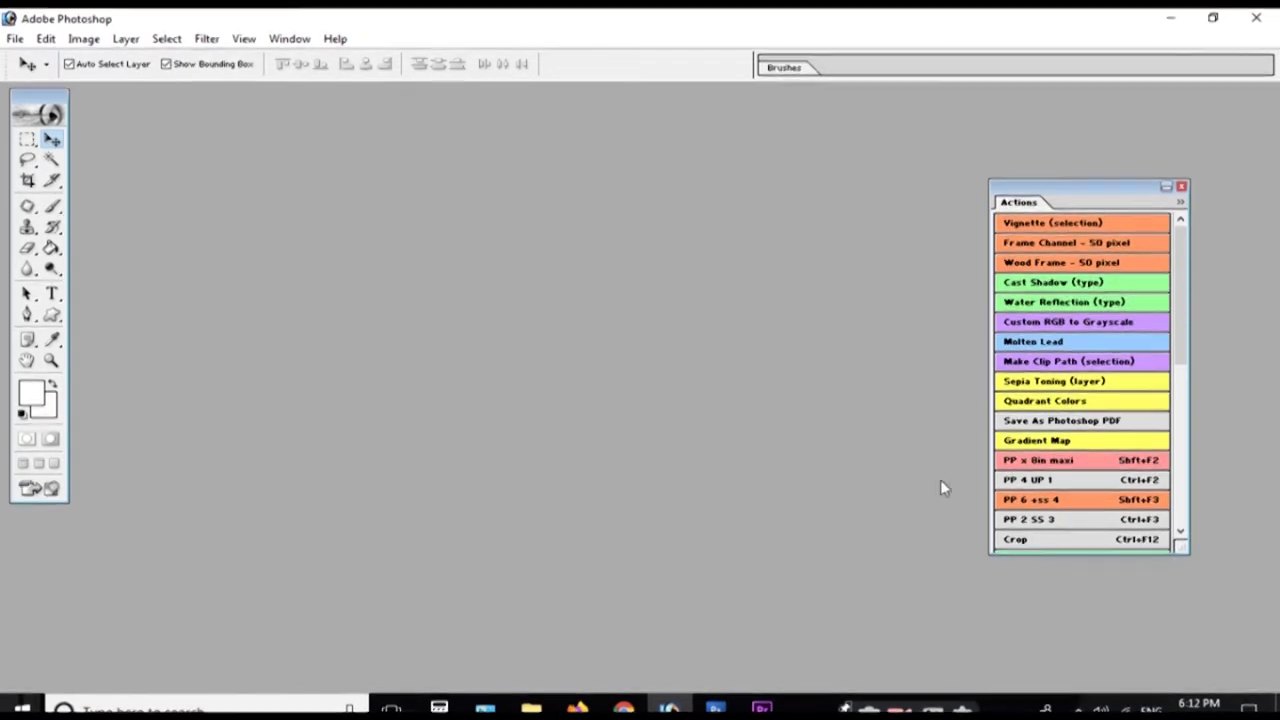
mouse_move(1066, 190)
mouse_down()
mouse_move(1140, 94)
mouse_move(1154, 110)
mouse_up()
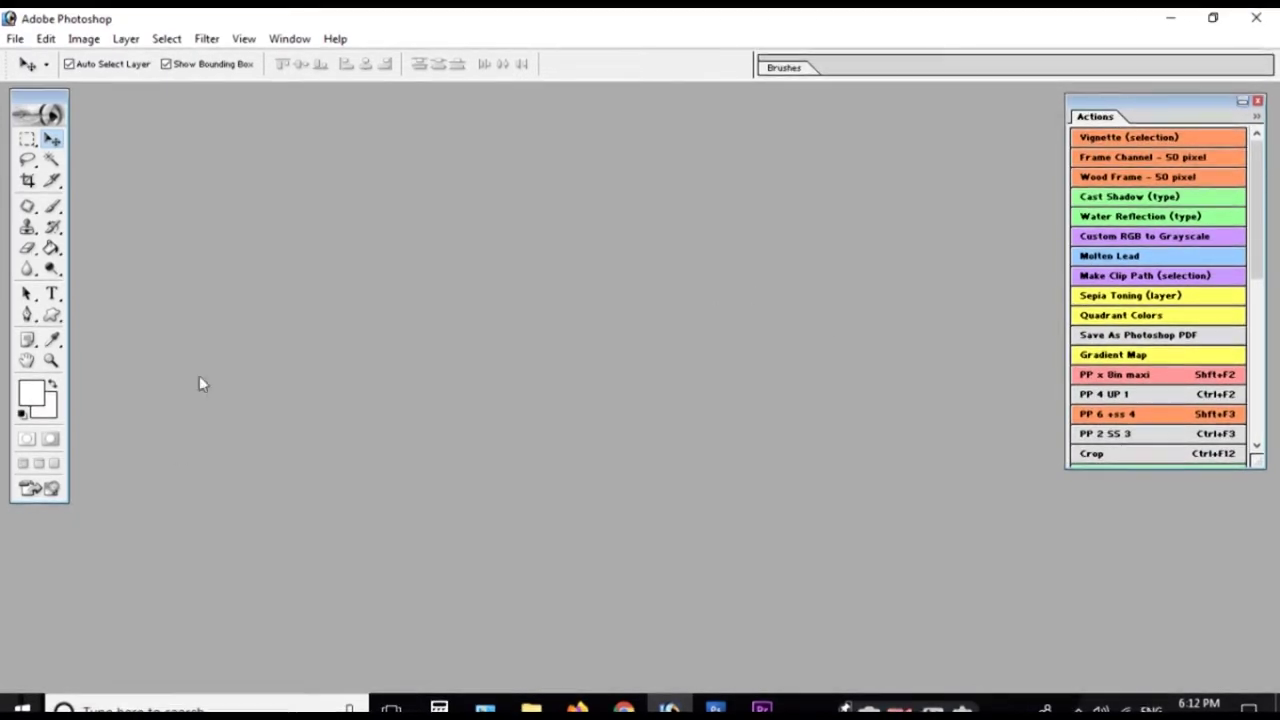
click(15, 38)
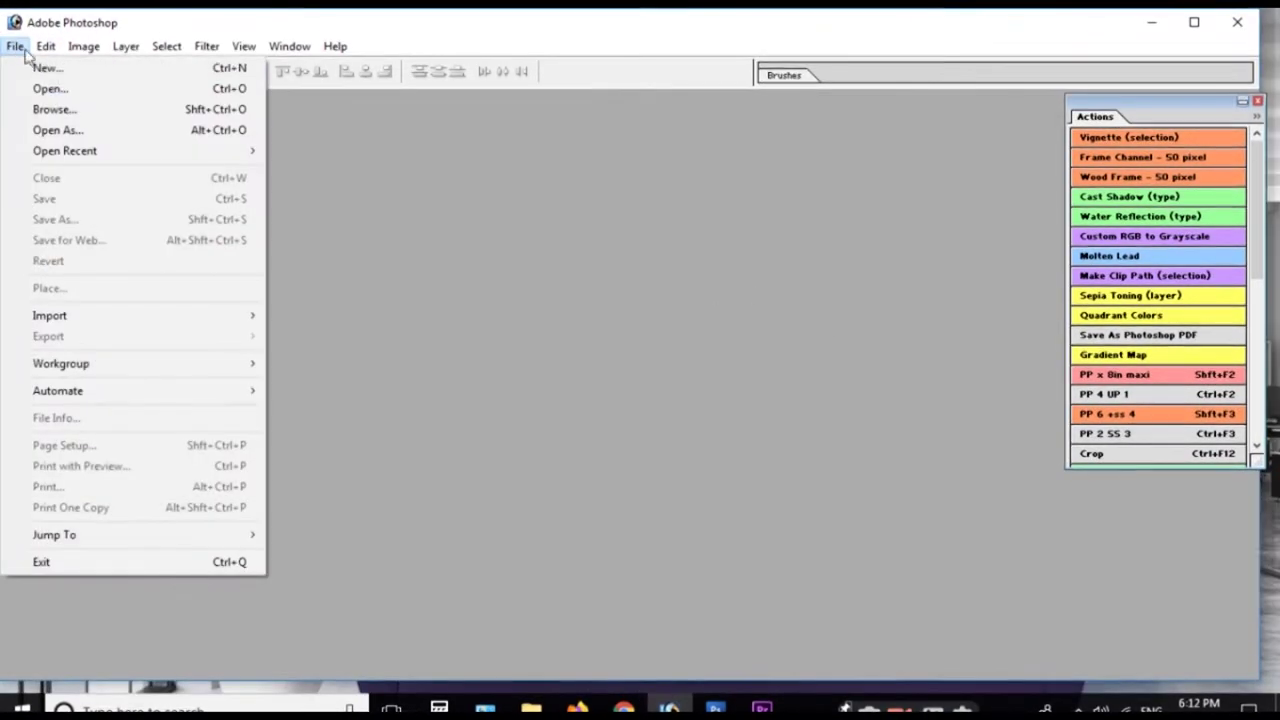
Step: Open DSC_0011 from the Desktop and maximize the Photoshop window
click(80, 90)
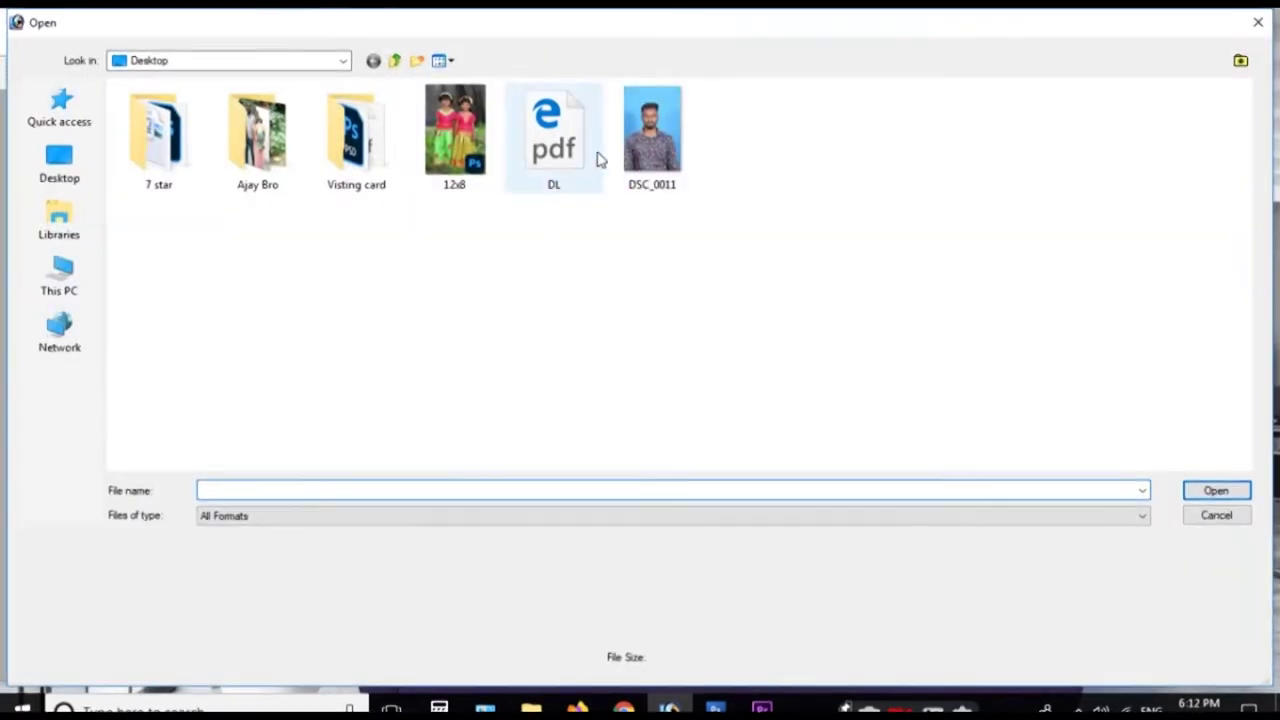
click(648, 140)
click(1217, 495)
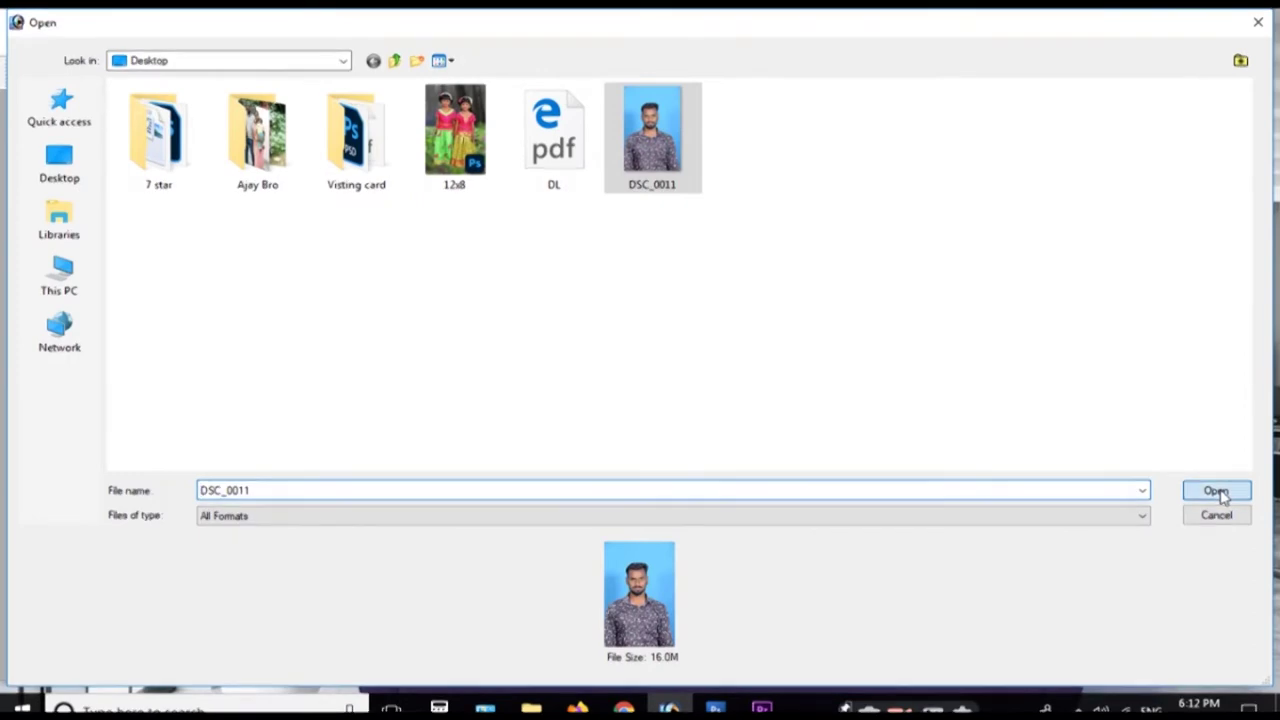
click(1216, 491)
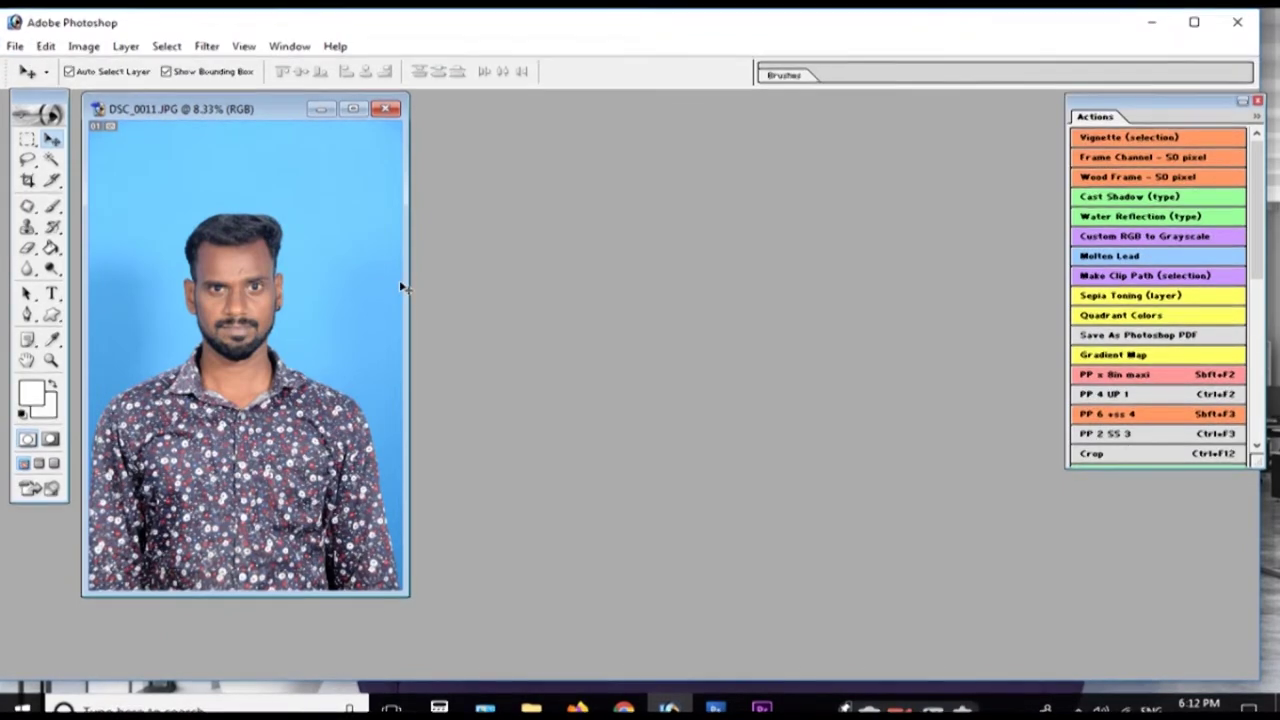
click(1188, 22)
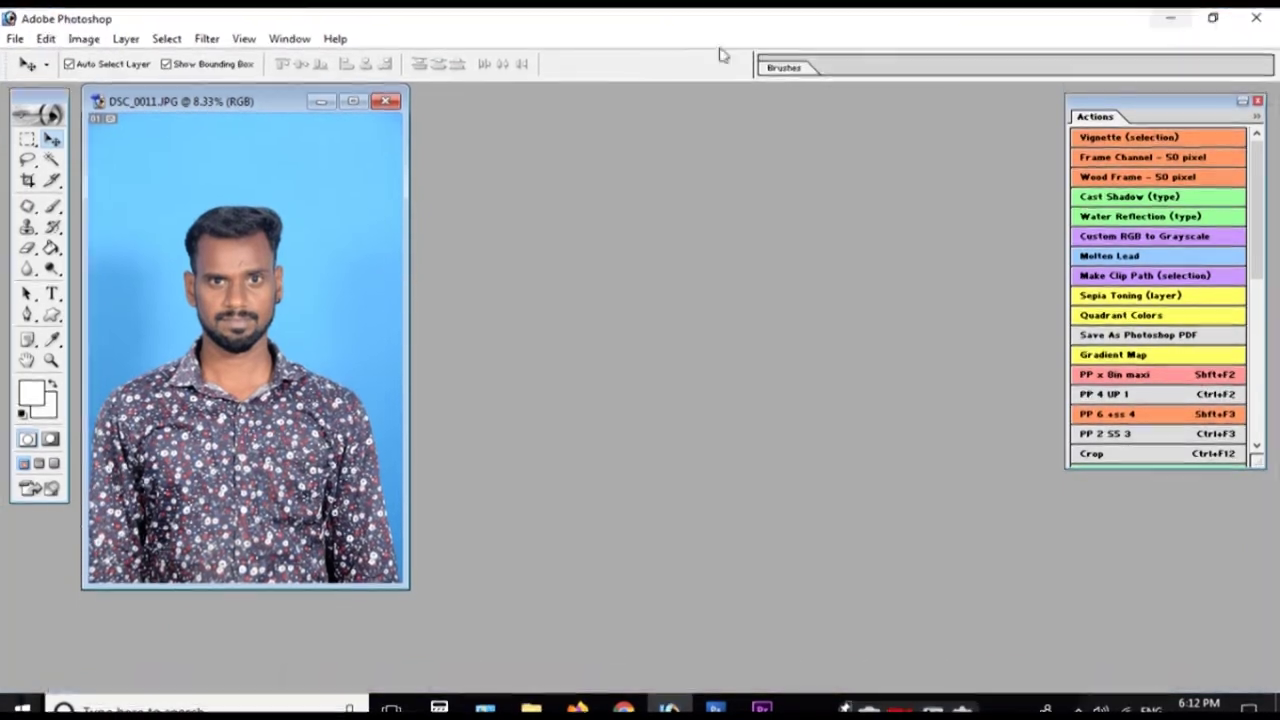
click(17, 39)
click(38, 58)
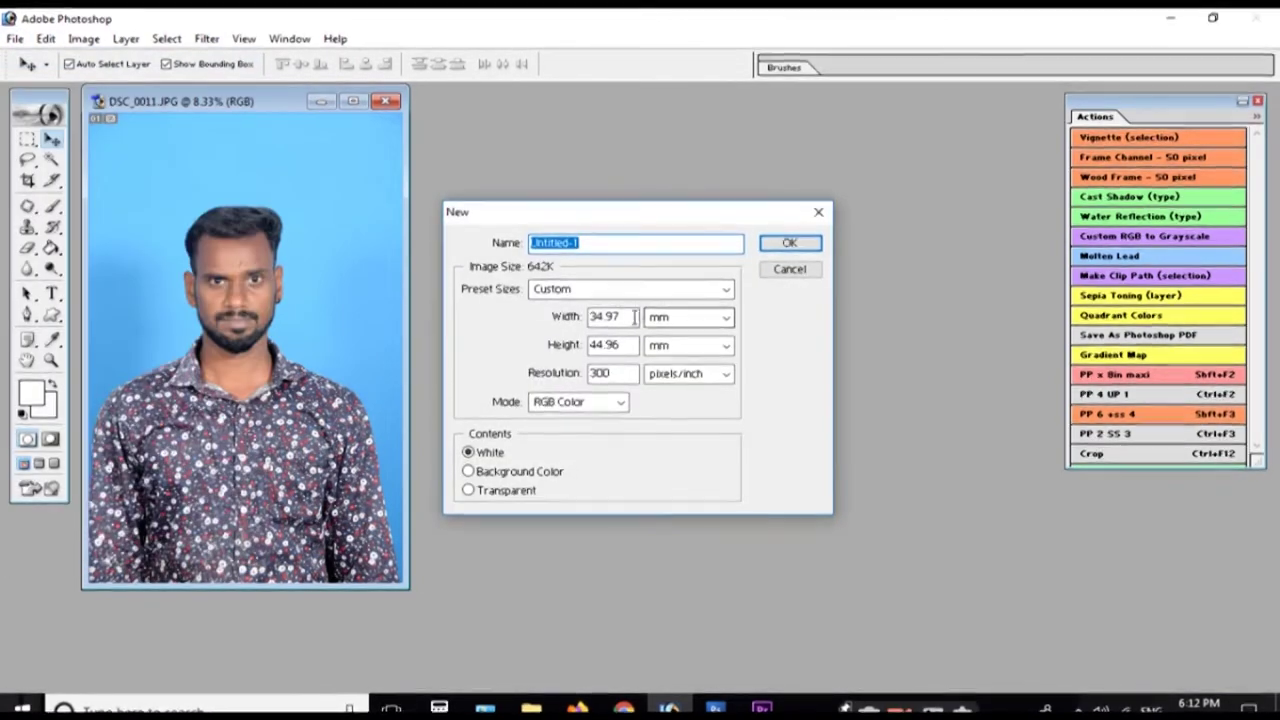
Step: Make a new document with width 35 mm and height 45 mm at 300 pixels/inch, then move Untitled-1 beside the portrait
key(Tab)
text(35)
key(Tab)
key(Tab)
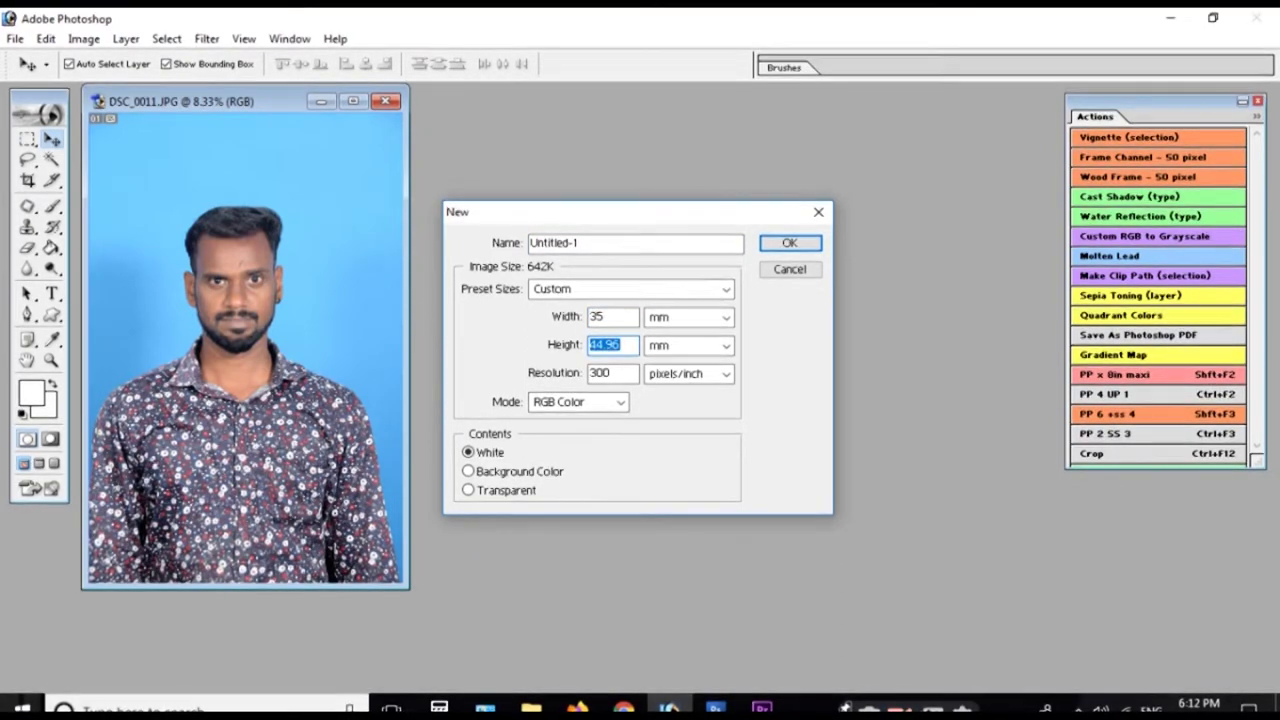
text(45)
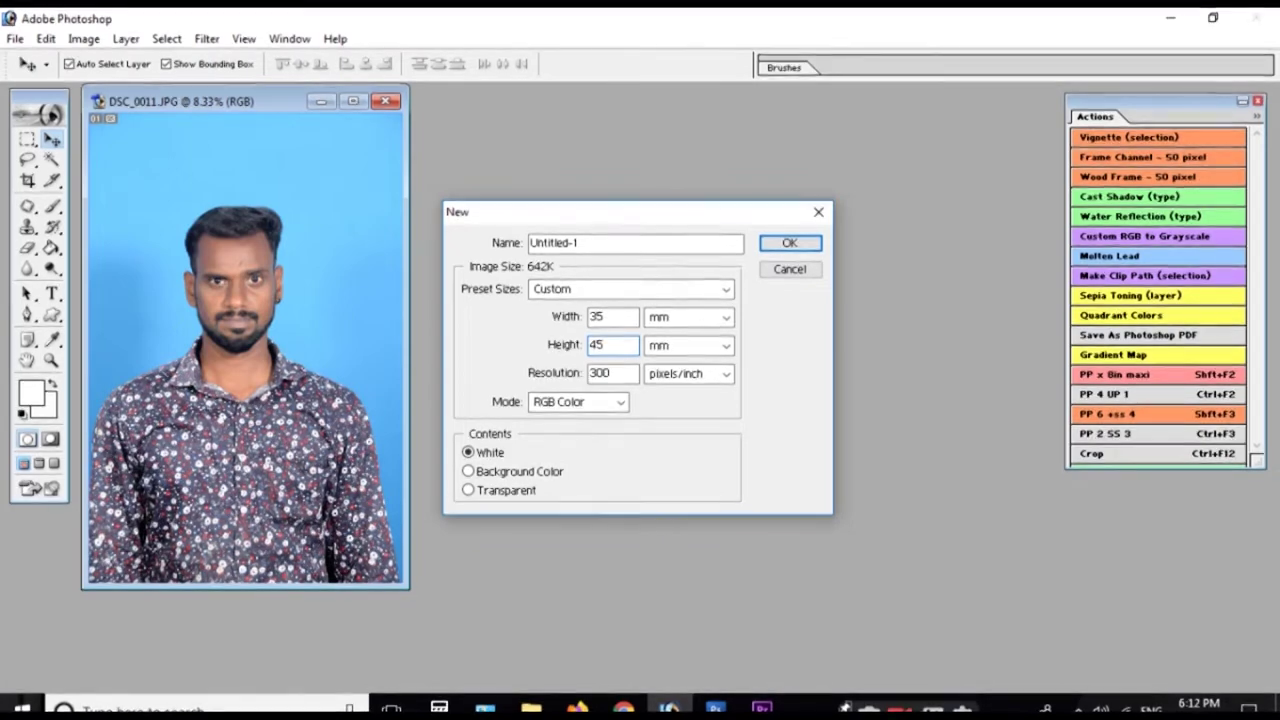
key(Tab)
key(Tab)
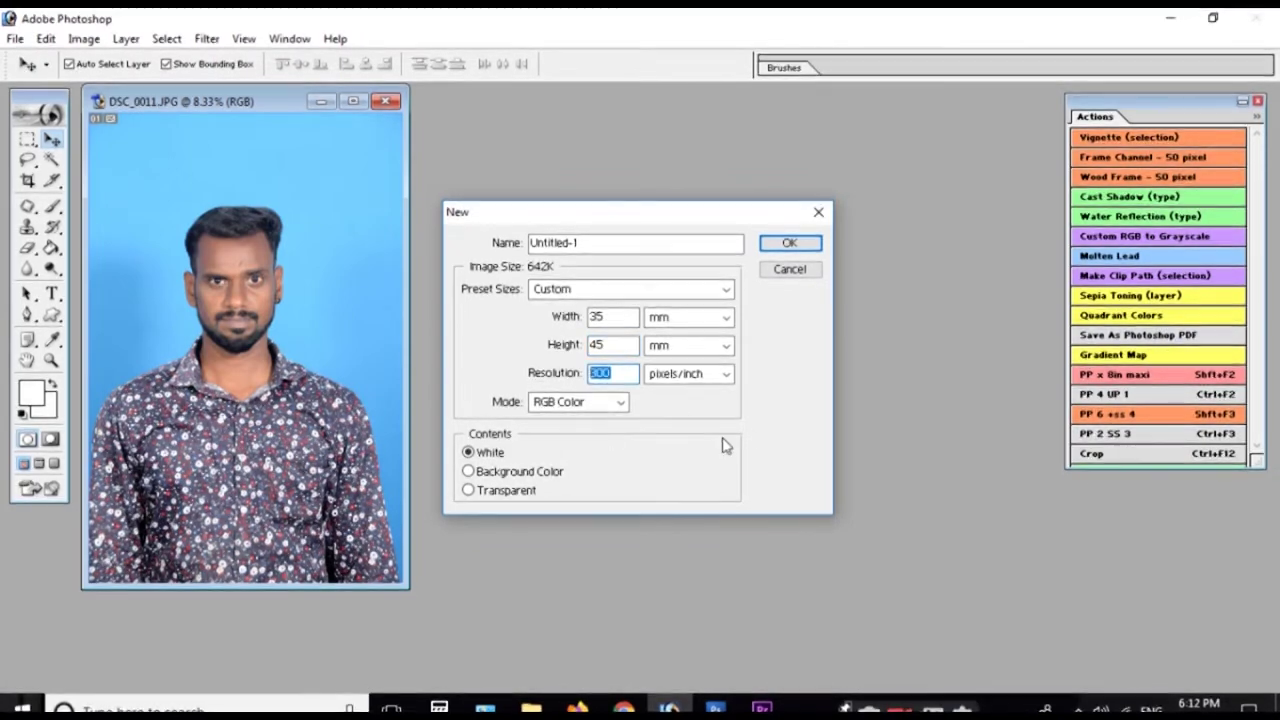
click(789, 243)
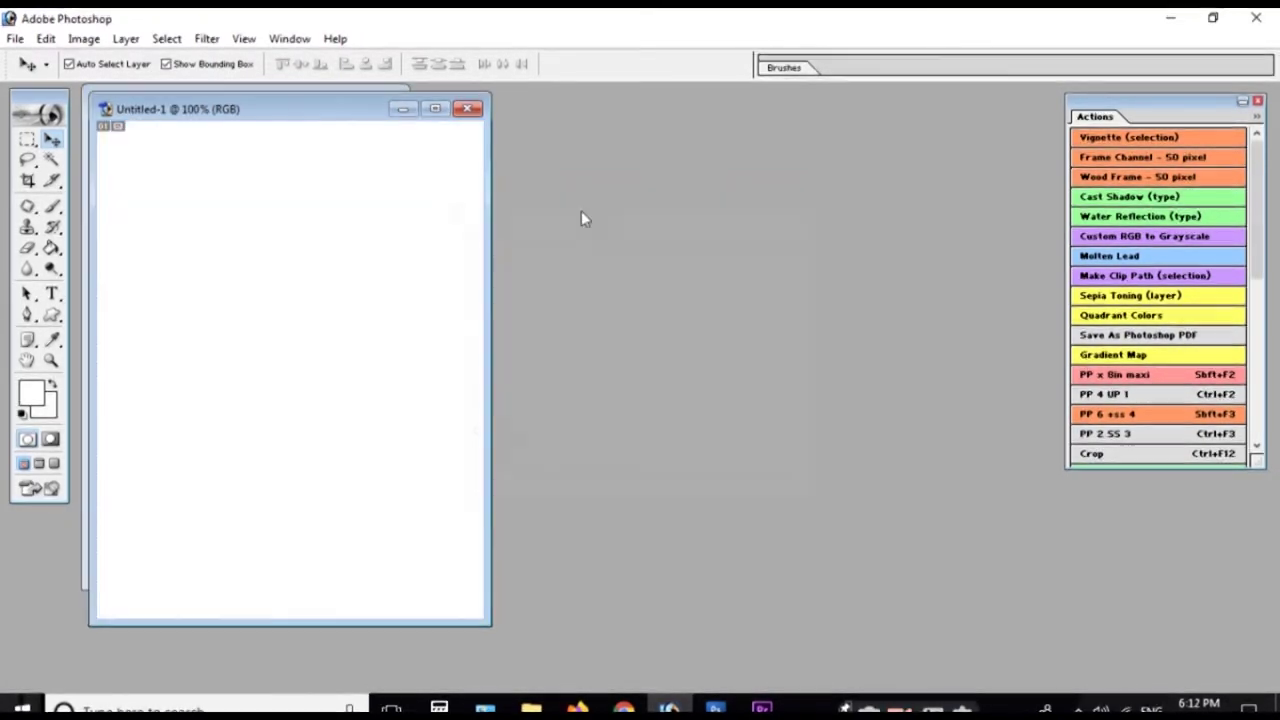
mouse_move(305, 110)
mouse_down()
mouse_move(766, 91)
mouse_move(718, 136)
mouse_up()
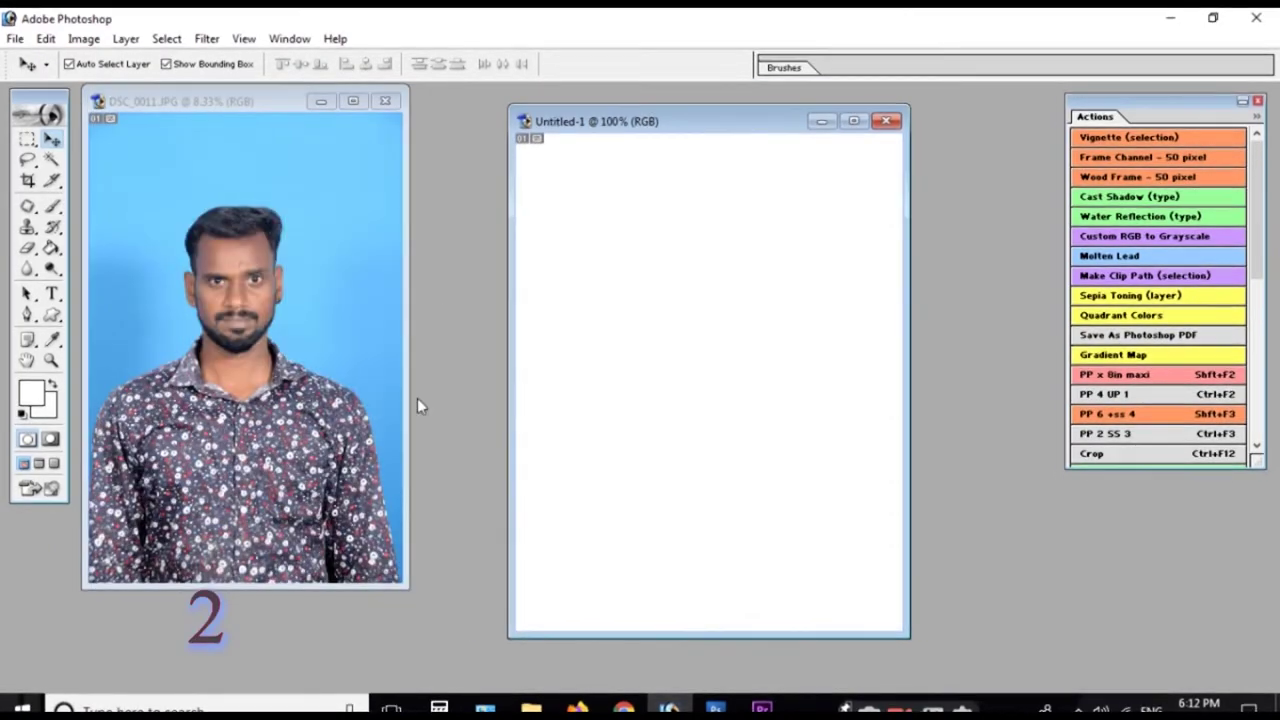
Step: Select all of DSC_0011.JPG and drag it into Untitled-1 as a new layer
click(300, 358)
key(ctrl+a)
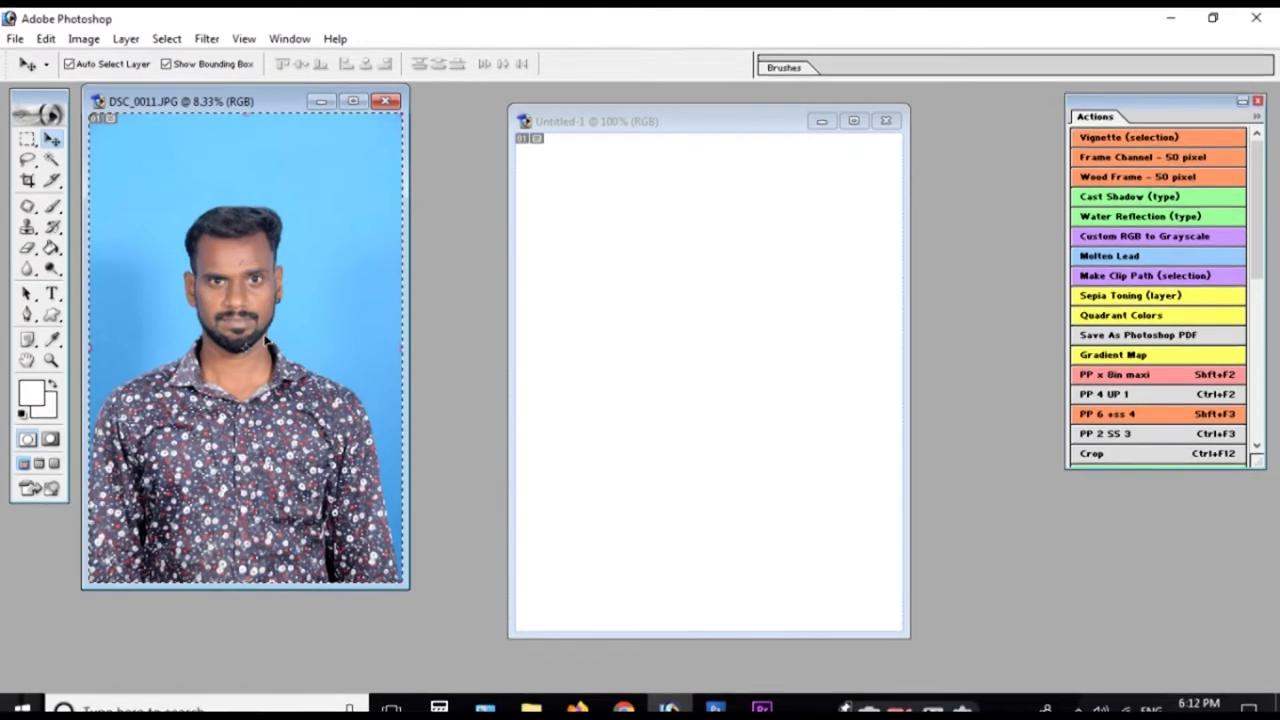
drag(266, 342, 600, 370)
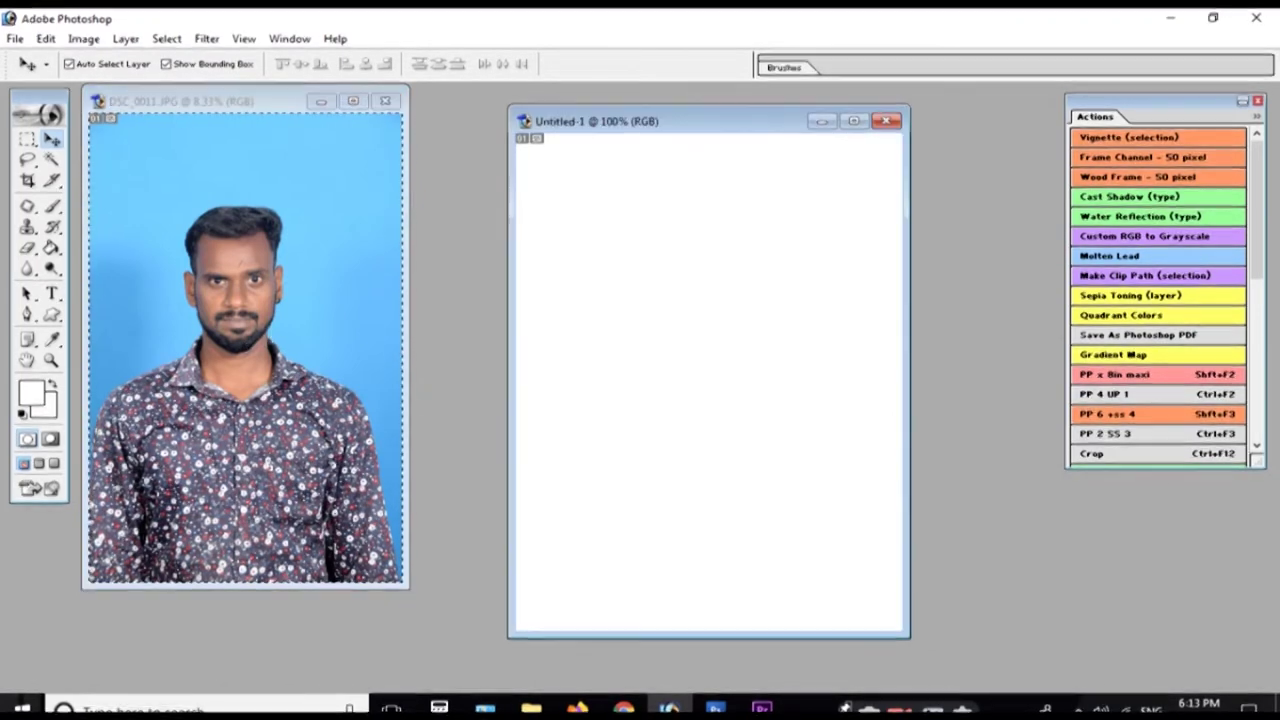
drag(636, 294, 637, 295)
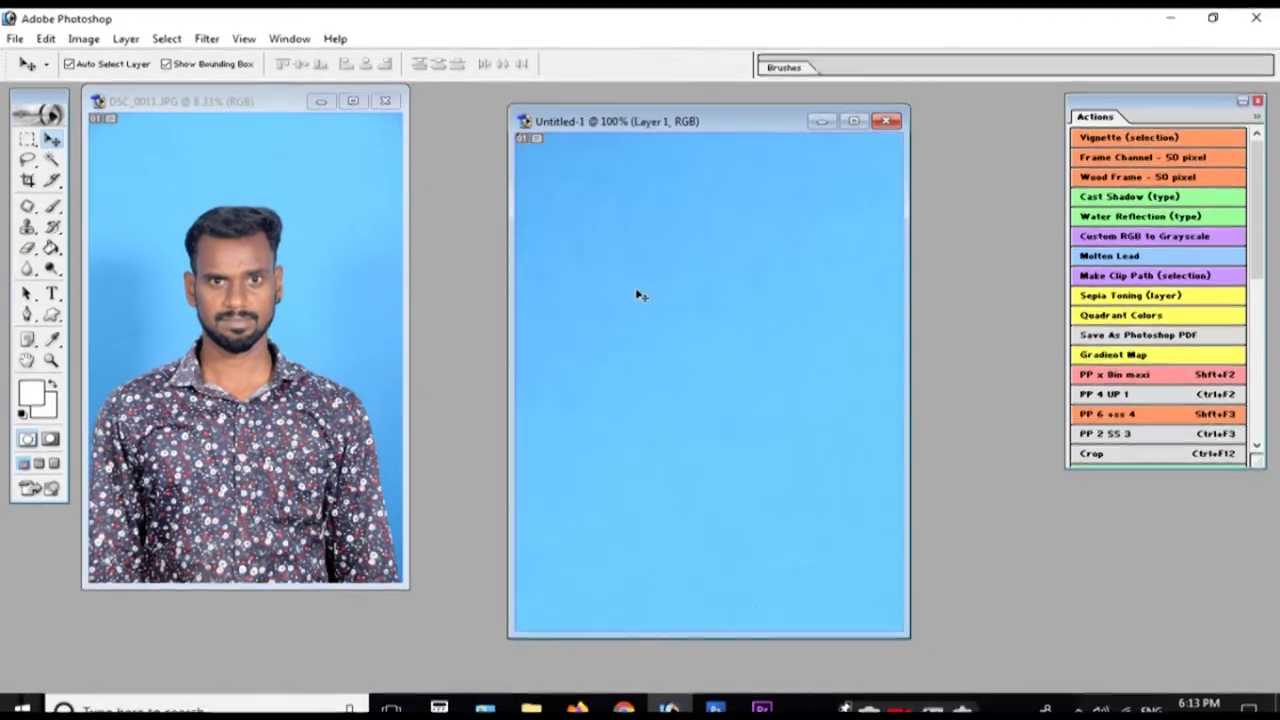
click(850, 123)
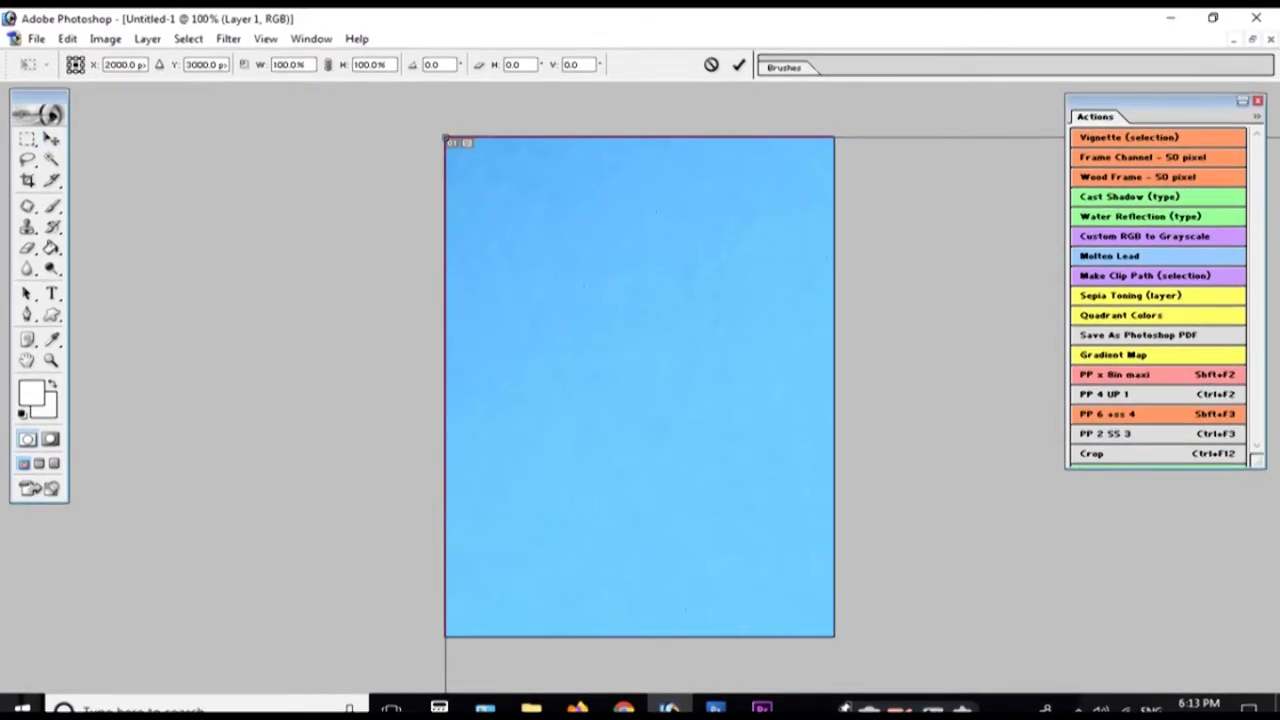
key(ctrl+minus)
key(ctrl+minus)
key(ctrl+minus)
key(ctrl+minus)
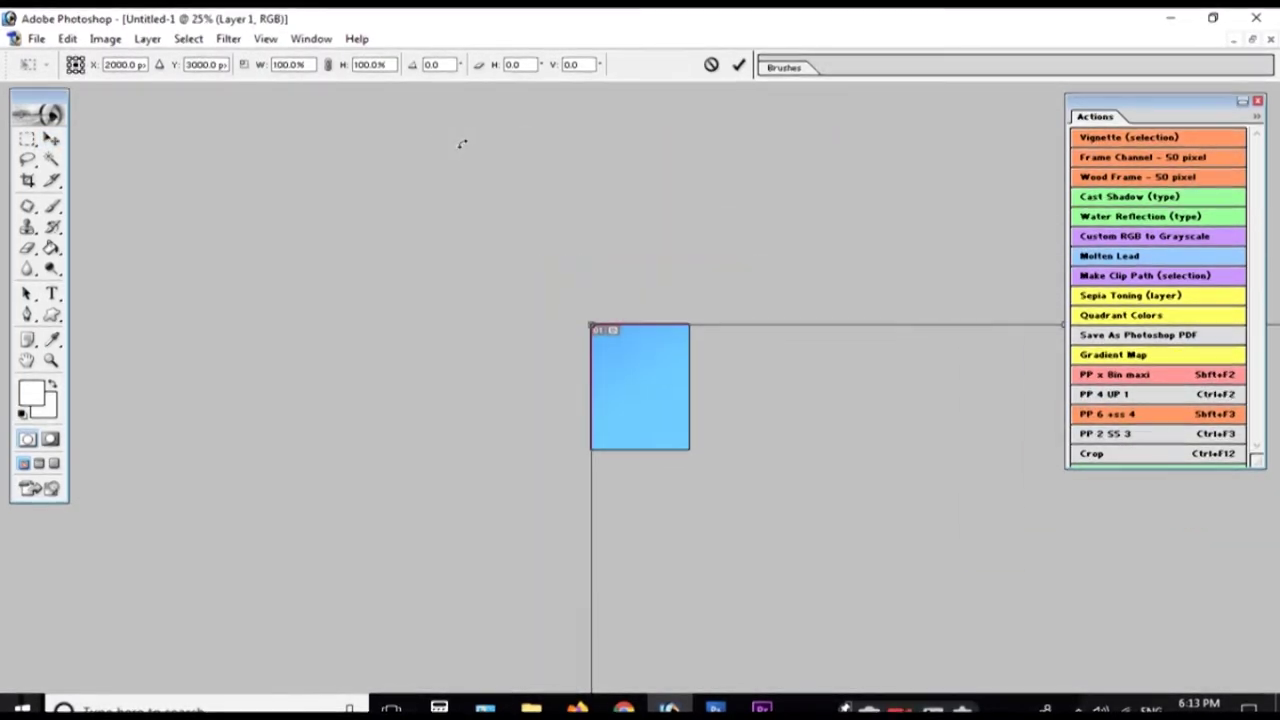
mouse_move(636, 359)
mouse_down()
mouse_move(580, 306)
mouse_move(485, 290)
mouse_up()
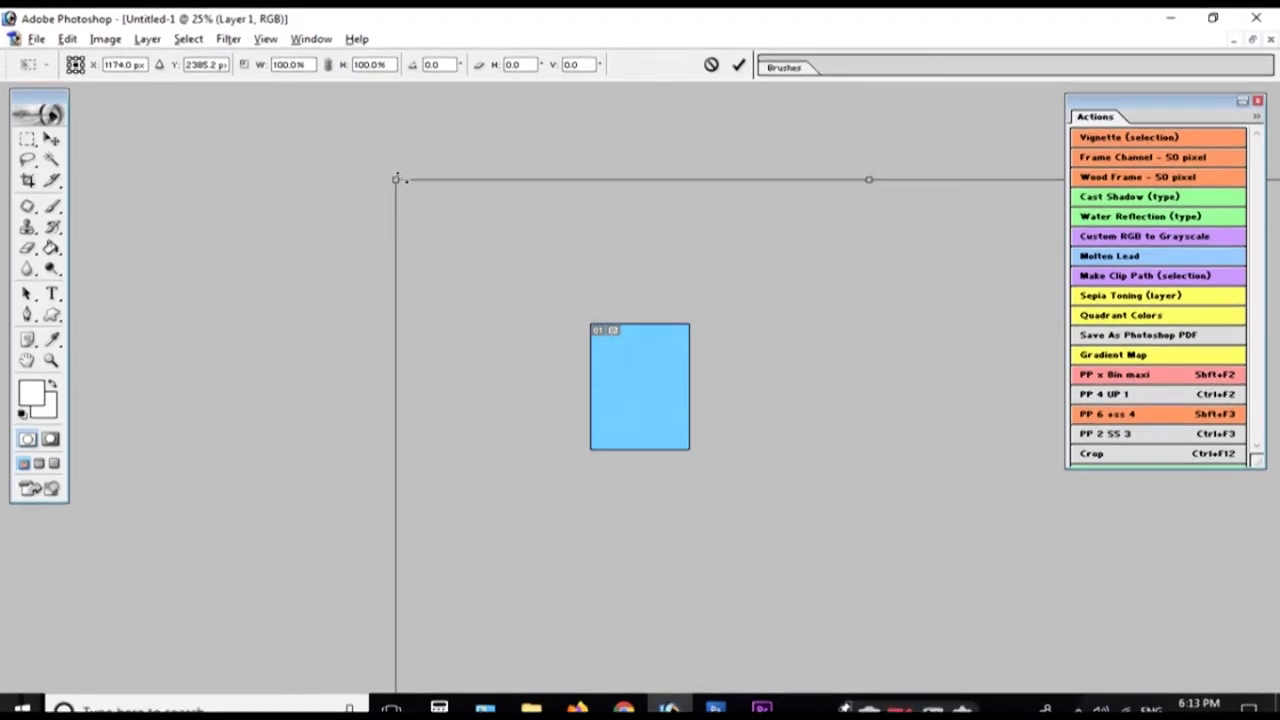
Step: Free-transform the portrait down to about 15% so head and shoulders fill the frame, and apply
mouse_move(396, 178)
mouse_down()
mouse_move(477, 257)
mouse_move(783, 491)
mouse_move(623, 238)
mouse_up()
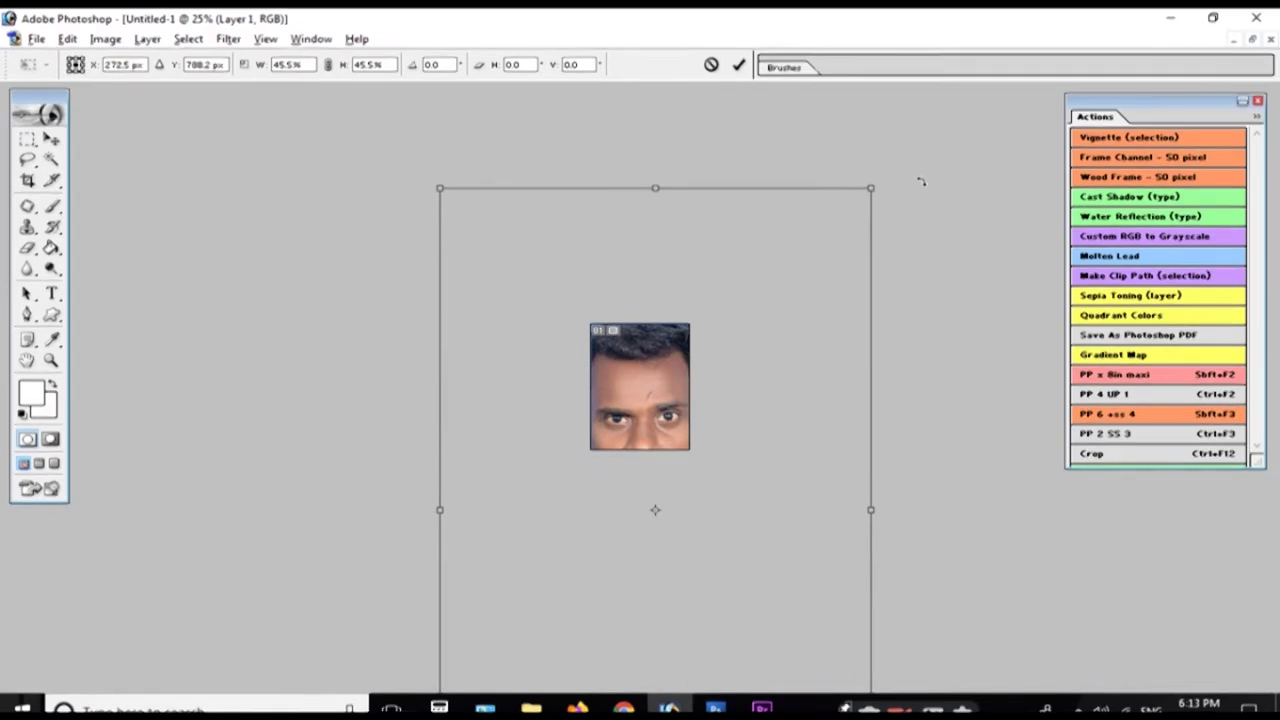
drag(872, 187, 766, 366)
mouse_move(689, 486)
mouse_down()
mouse_move(668, 383)
mouse_move(687, 400)
mouse_up()
drag(744, 269, 735, 282)
key(ctrl+plus)
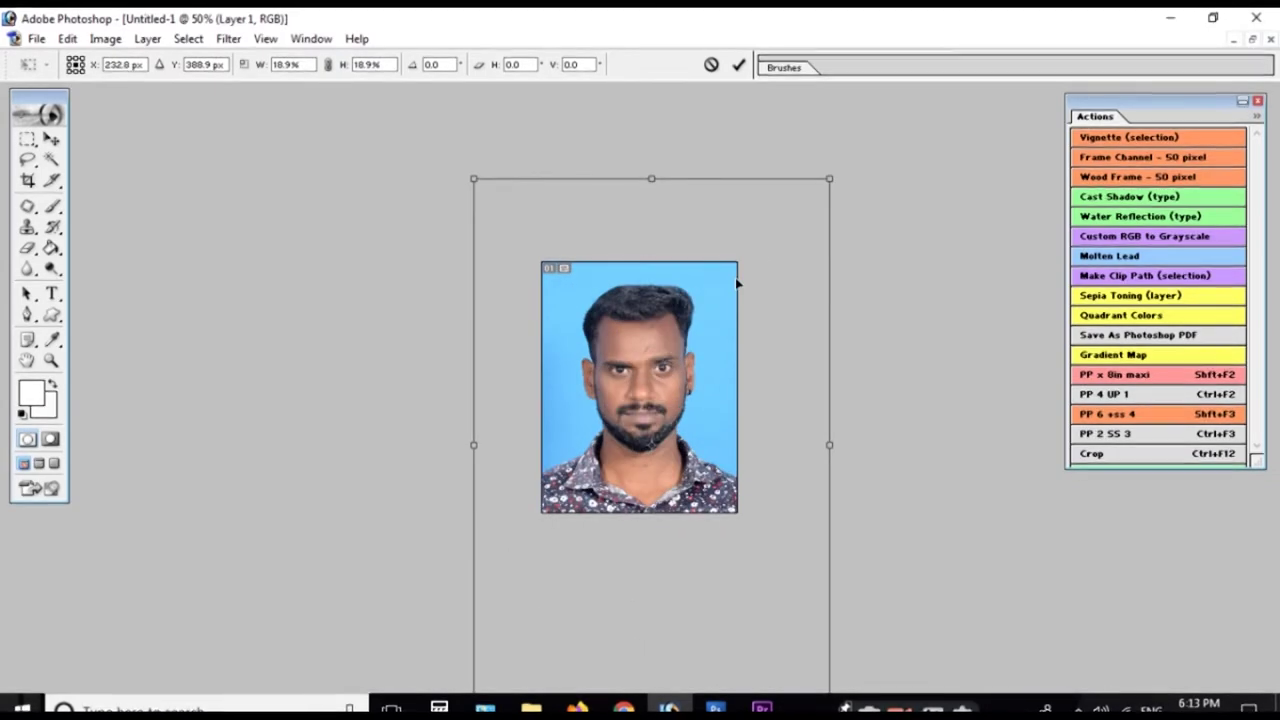
drag(836, 176, 679, 316)
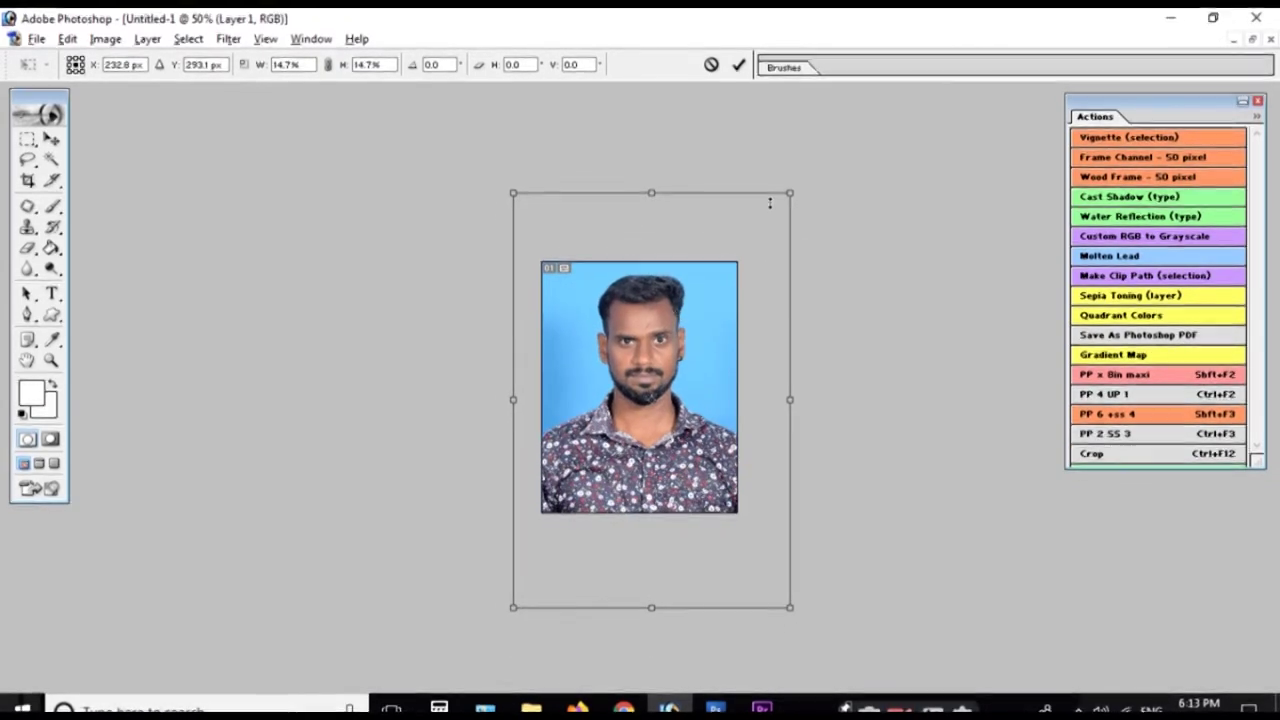
drag(788, 195, 800, 186)
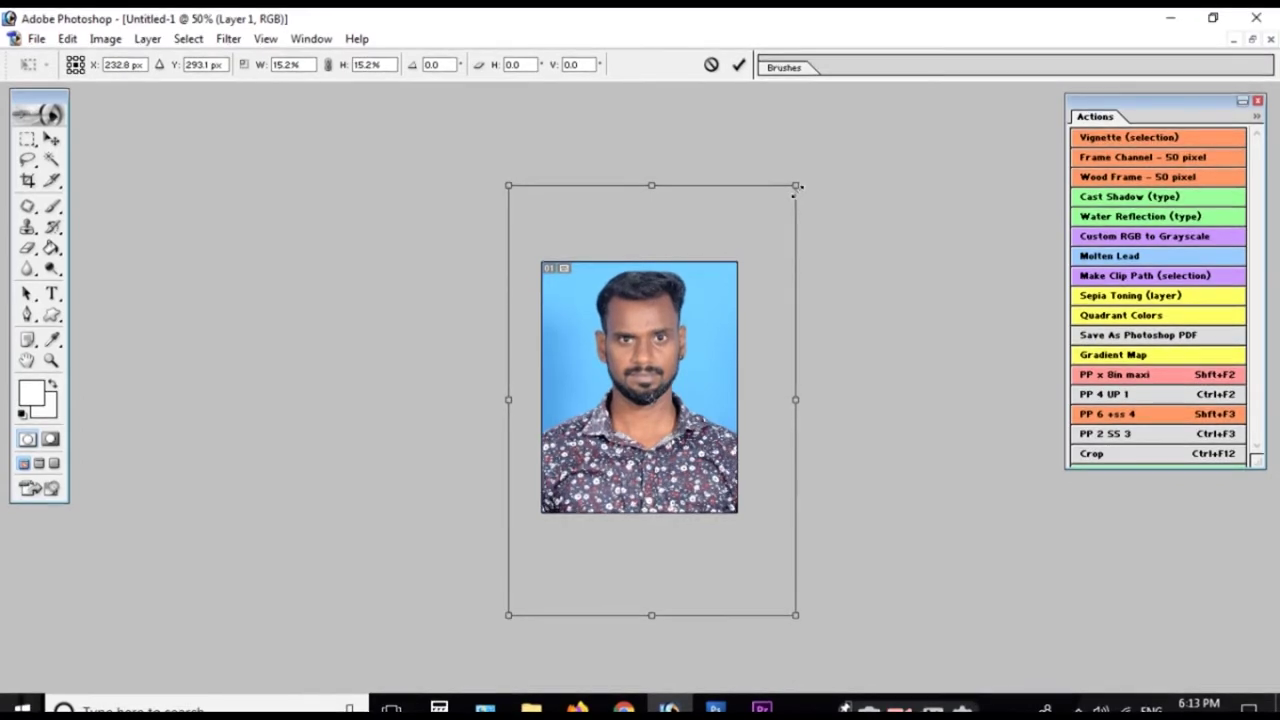
key(ctrl+plus)
key(Return)
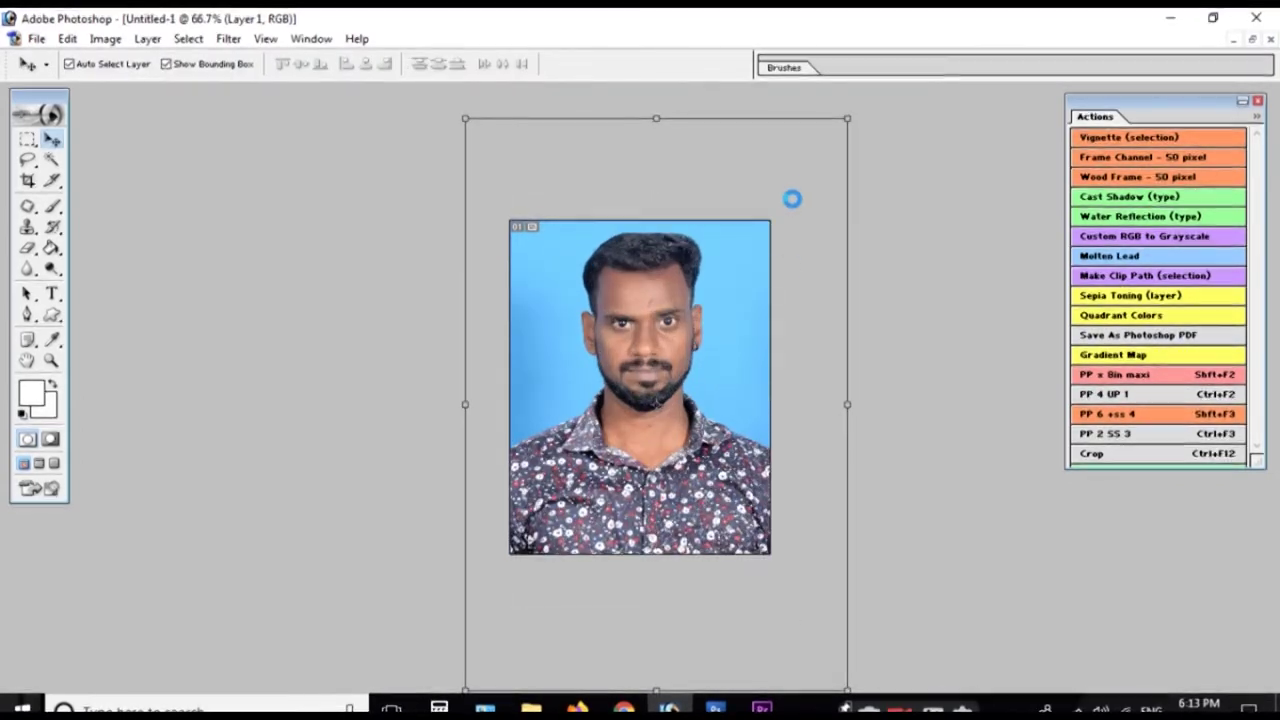
Step: Nudge the portrait into place with the arrow keys and restore the separate document windows
key(Down)
key(Down)
key(Down)
key(Down)
key(Down)
key(Down)
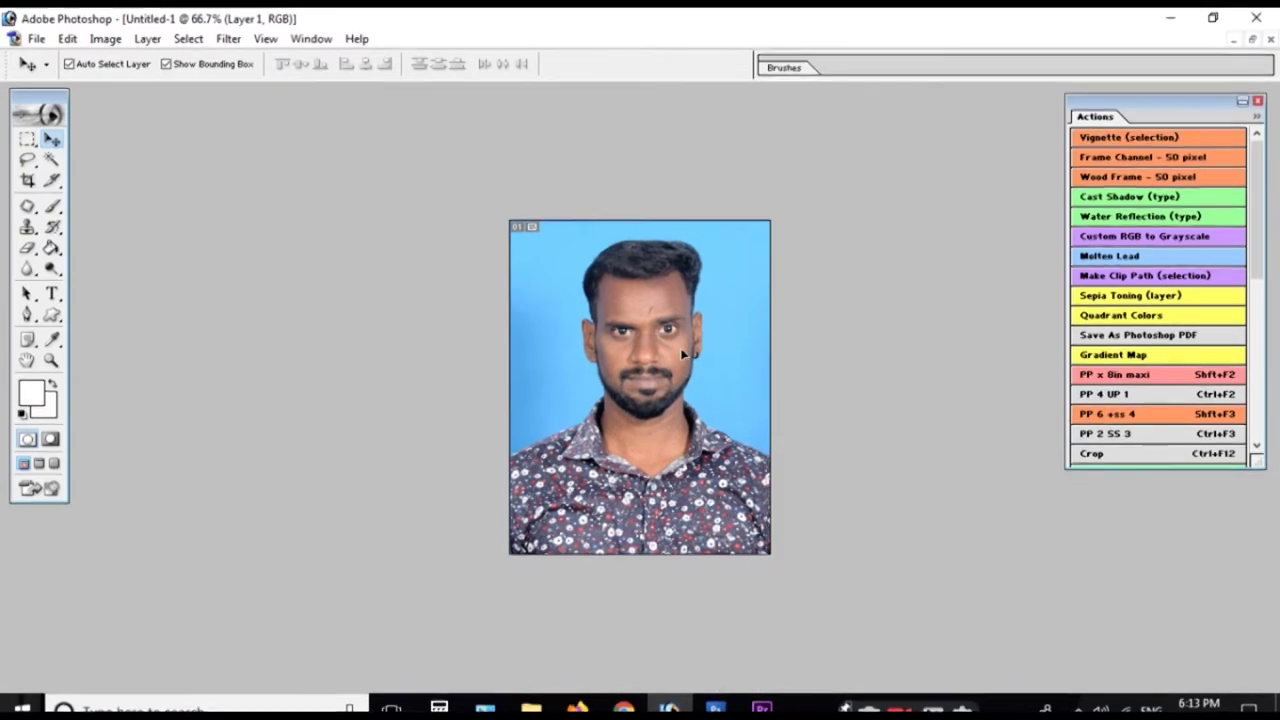
key(Up)
key(Up)
key(Up)
key(Left)
key(Left)
key(Left)
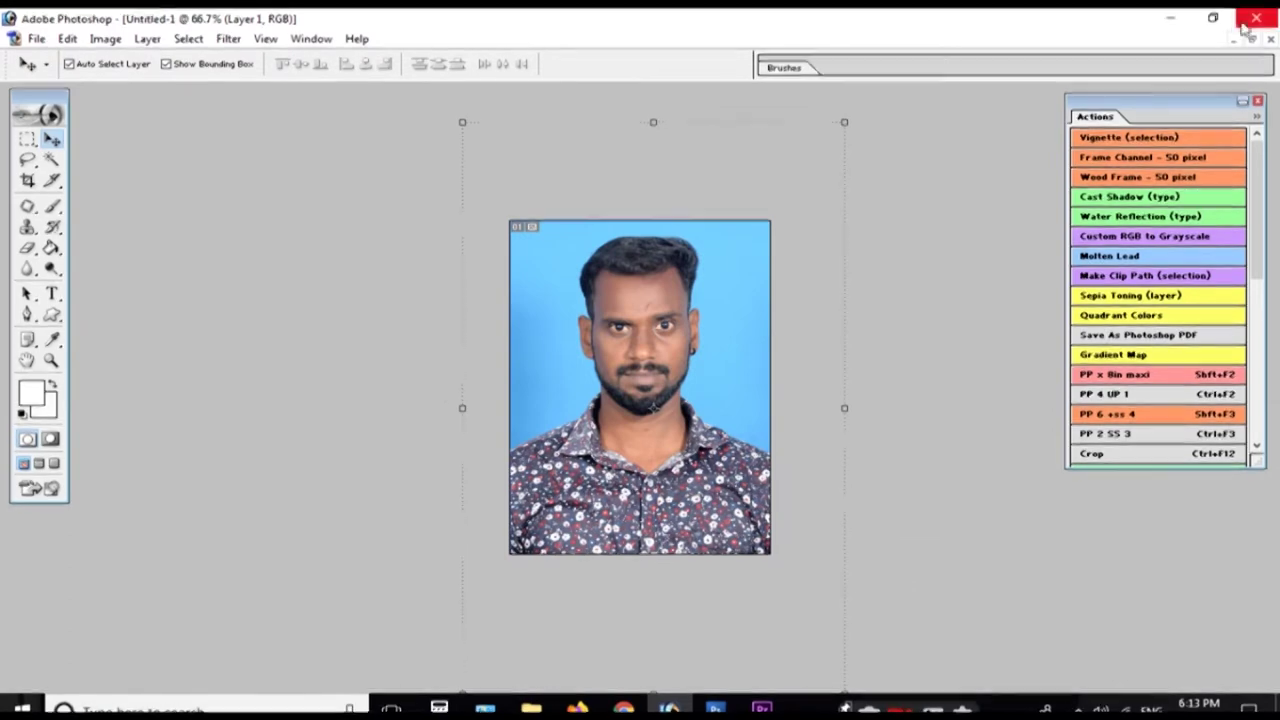
drag(1243, 28, 1245, 55)
click(1193, 22)
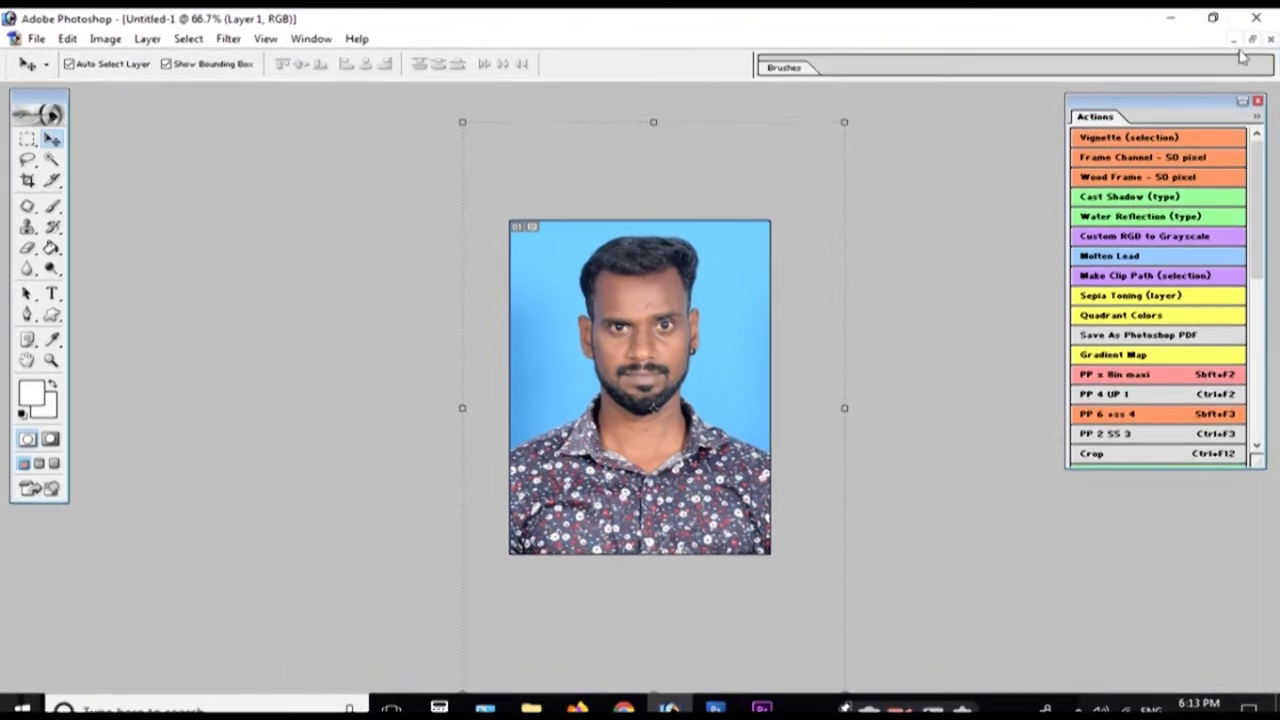
click(1231, 38)
Step: Close DSC_0011.JPG and run the 'PP x 8in maxi' action on Untitled-1, maximizing the resulting Untitled-2
click(204, 127)
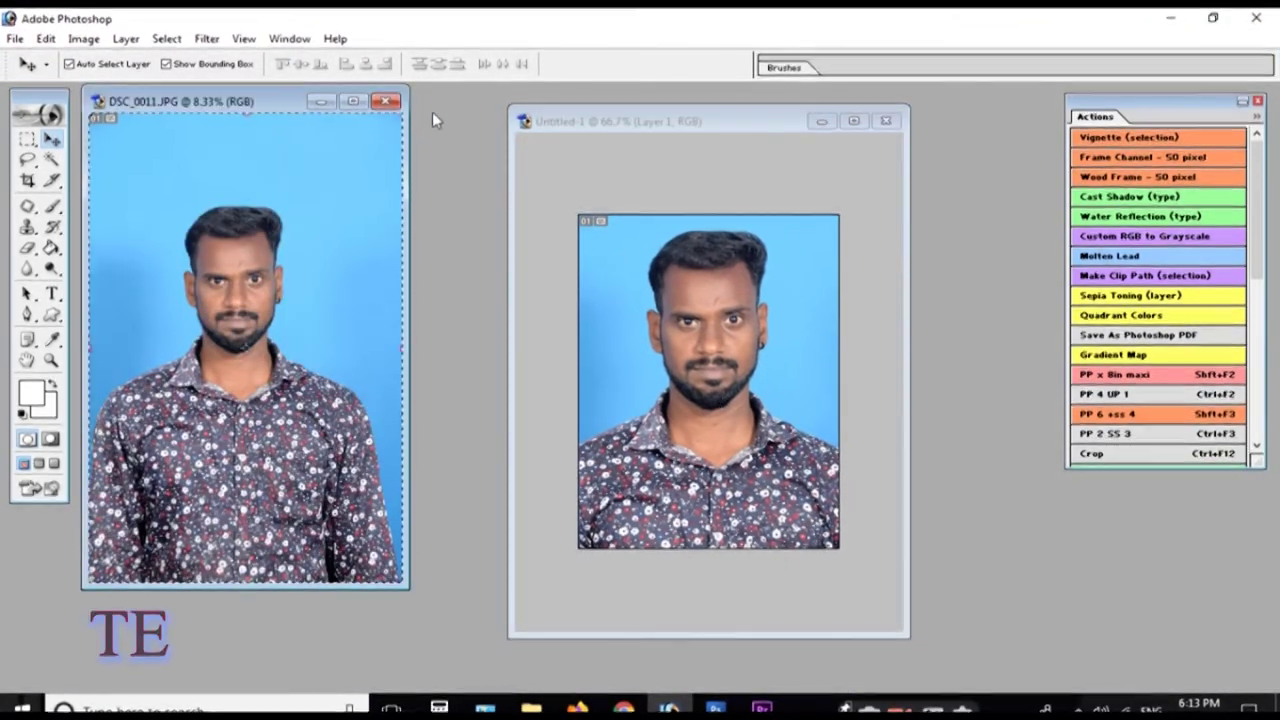
click(385, 101)
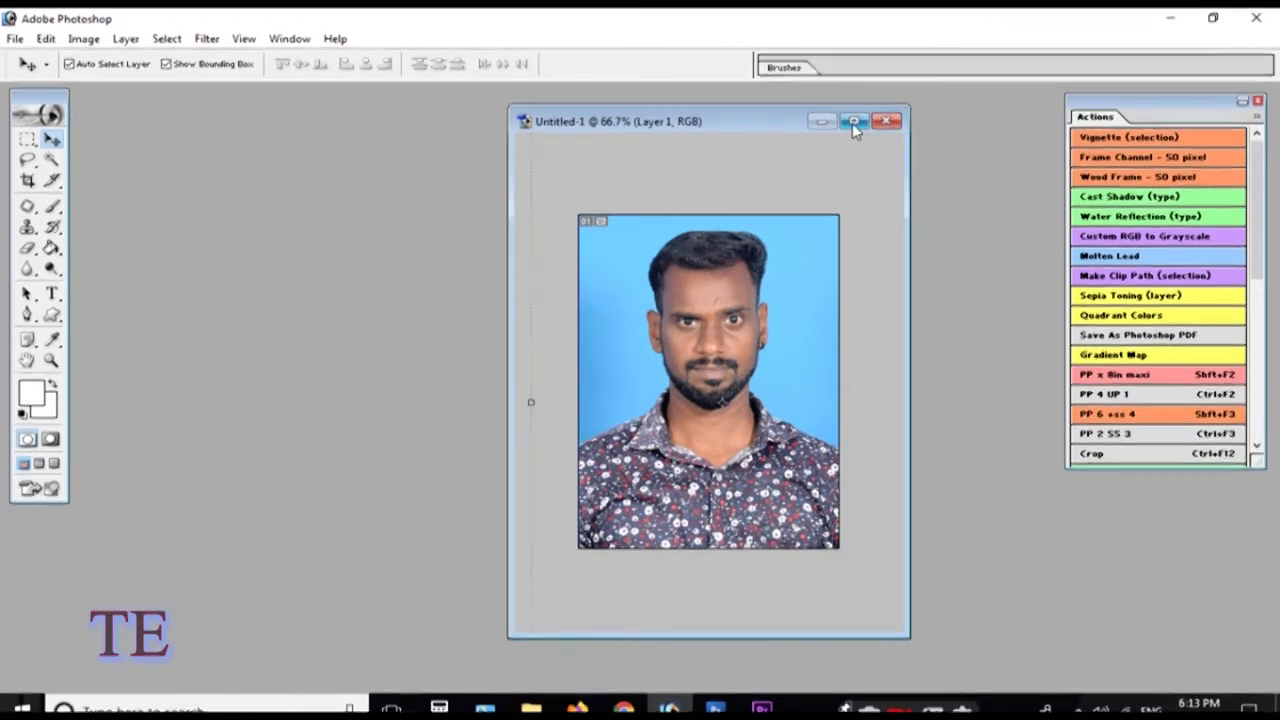
click(853, 121)
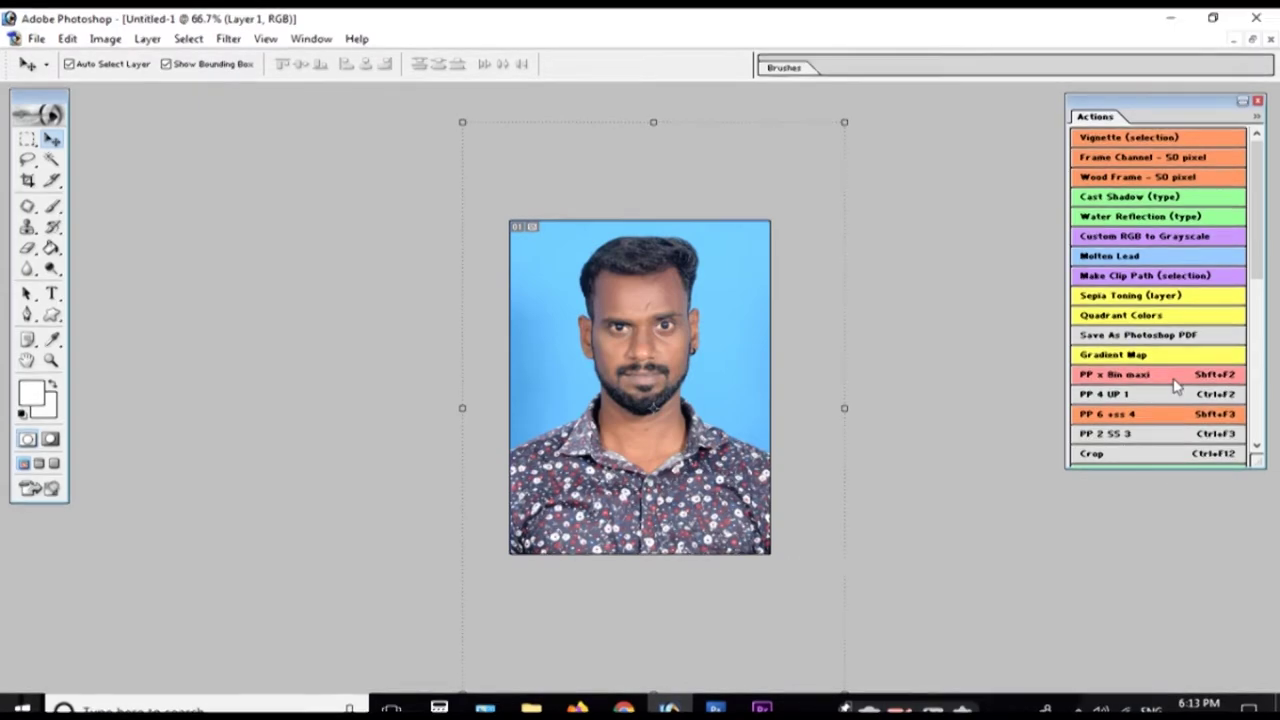
click(1176, 381)
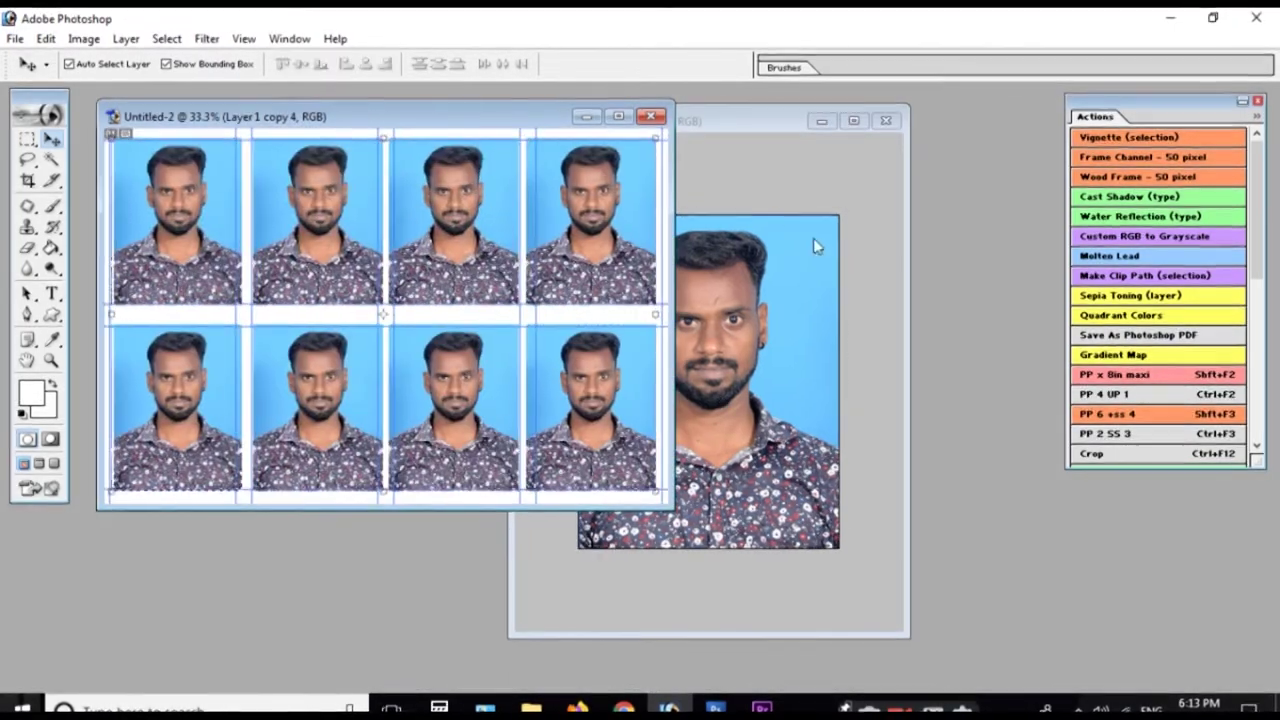
click(618, 116)
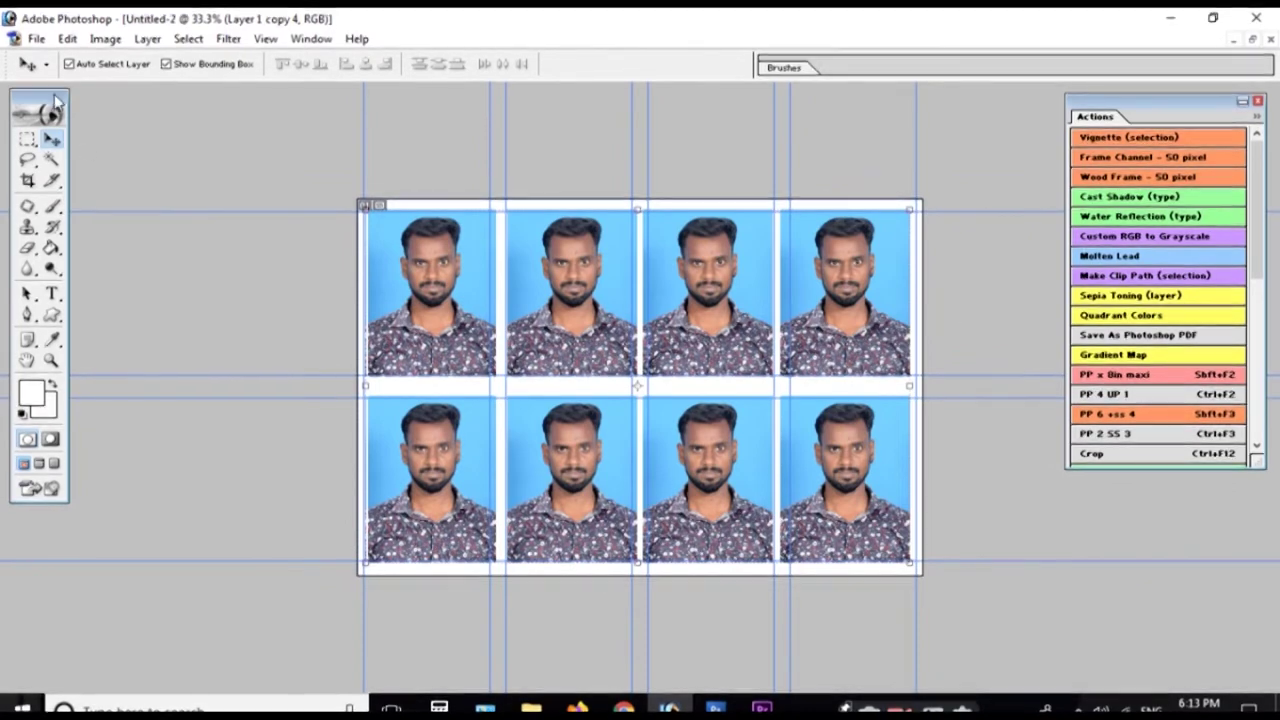
drag(52, 95, 47, 100)
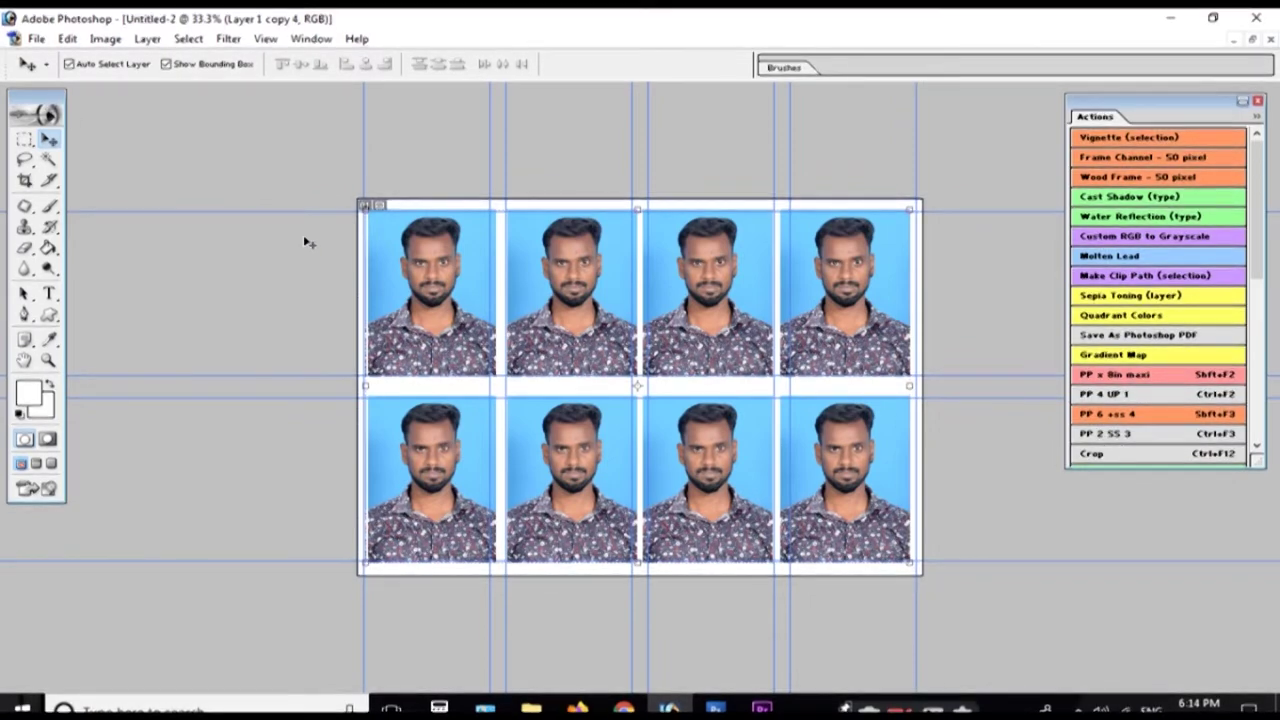
Step: Zoom in to inspect the Untitled-2 sheet, then hide palettes with Tab and fit the whole sheet on screen
key(ctrl+plus)
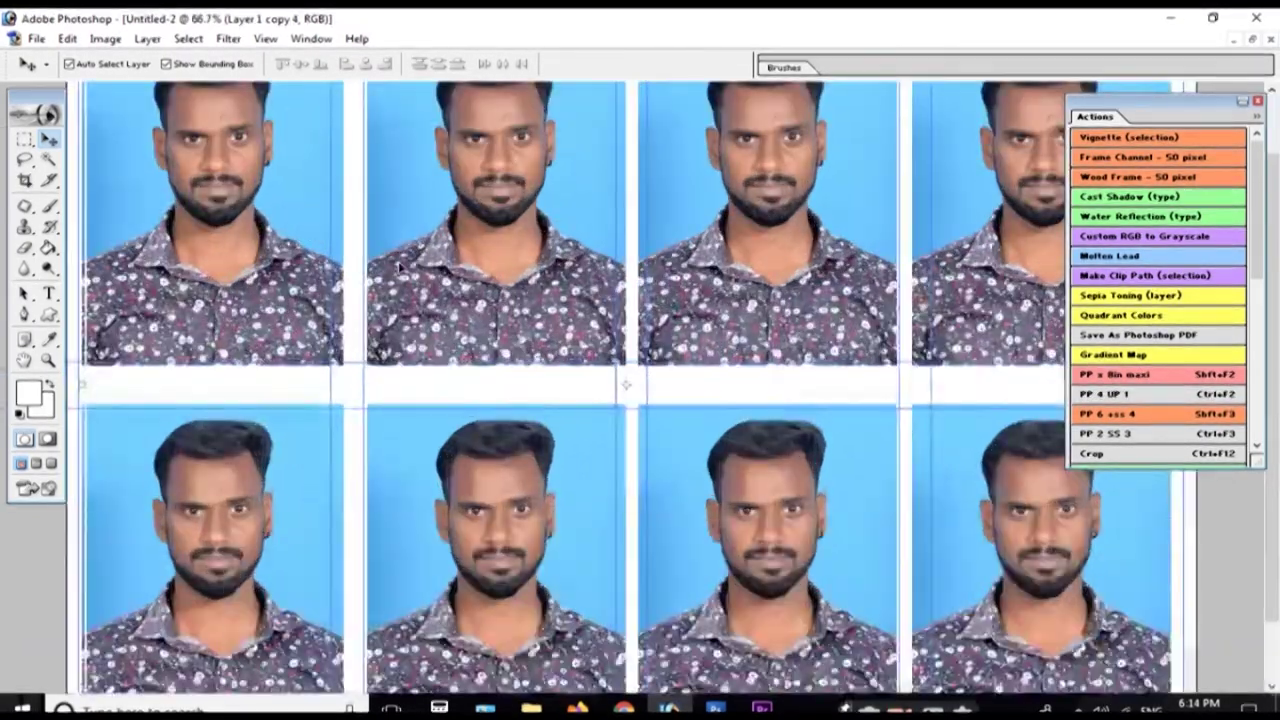
key(ctrl+plus)
scroll(567, 238, up, 5)
scroll(567, 238, up, 2)
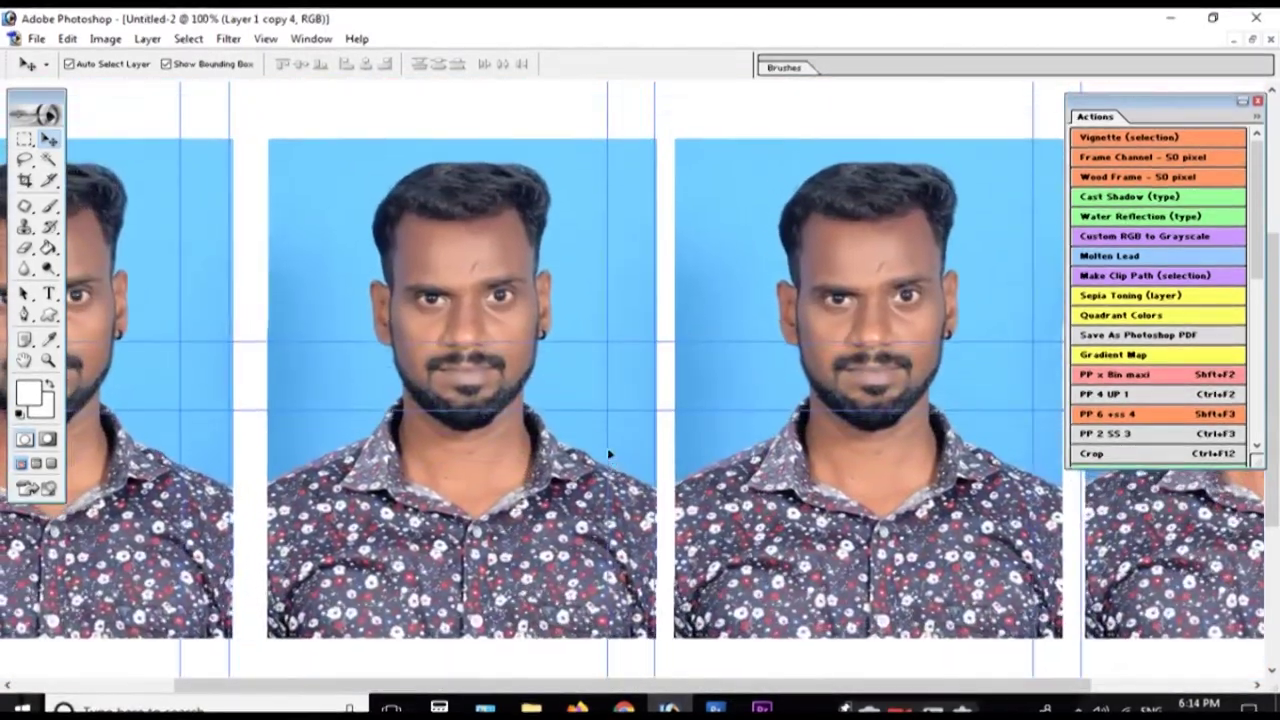
key(ctrl+minus)
key(ctrl+minus)
key(ctrl+minus)
key(ctrl+z)
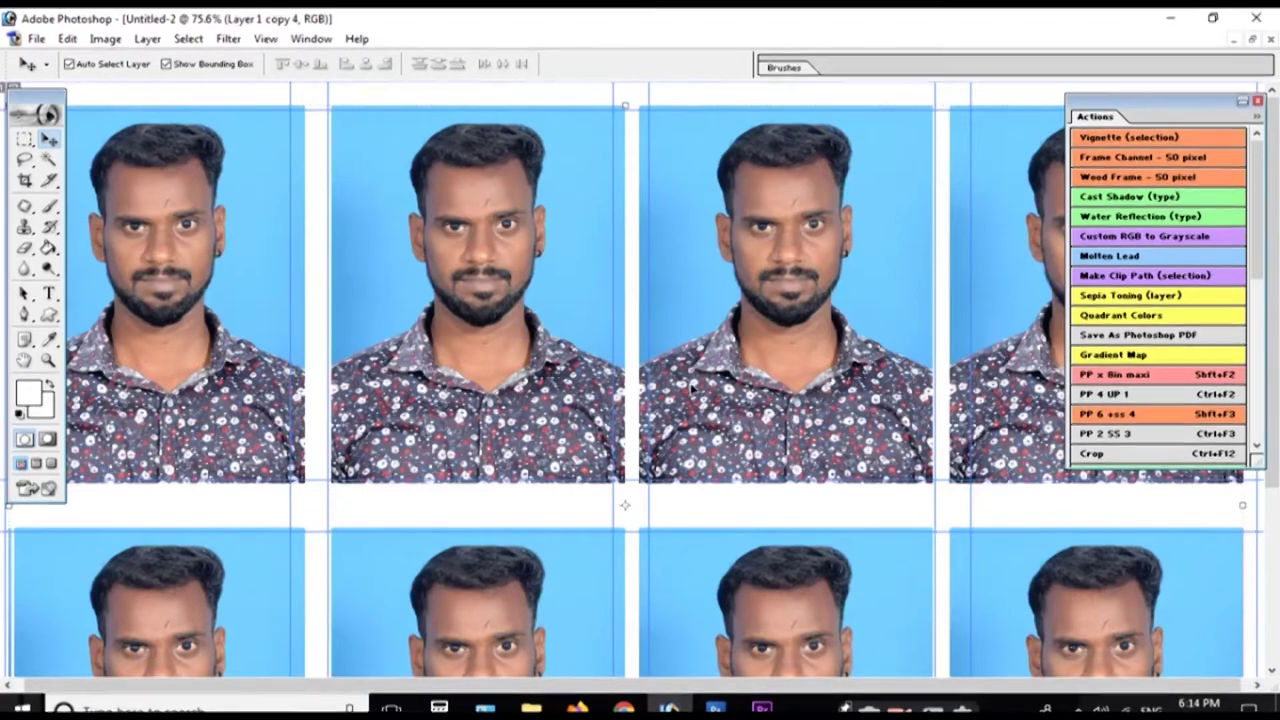
key(ctrl+minus)
key(ctrl+minus)
key(Tab)
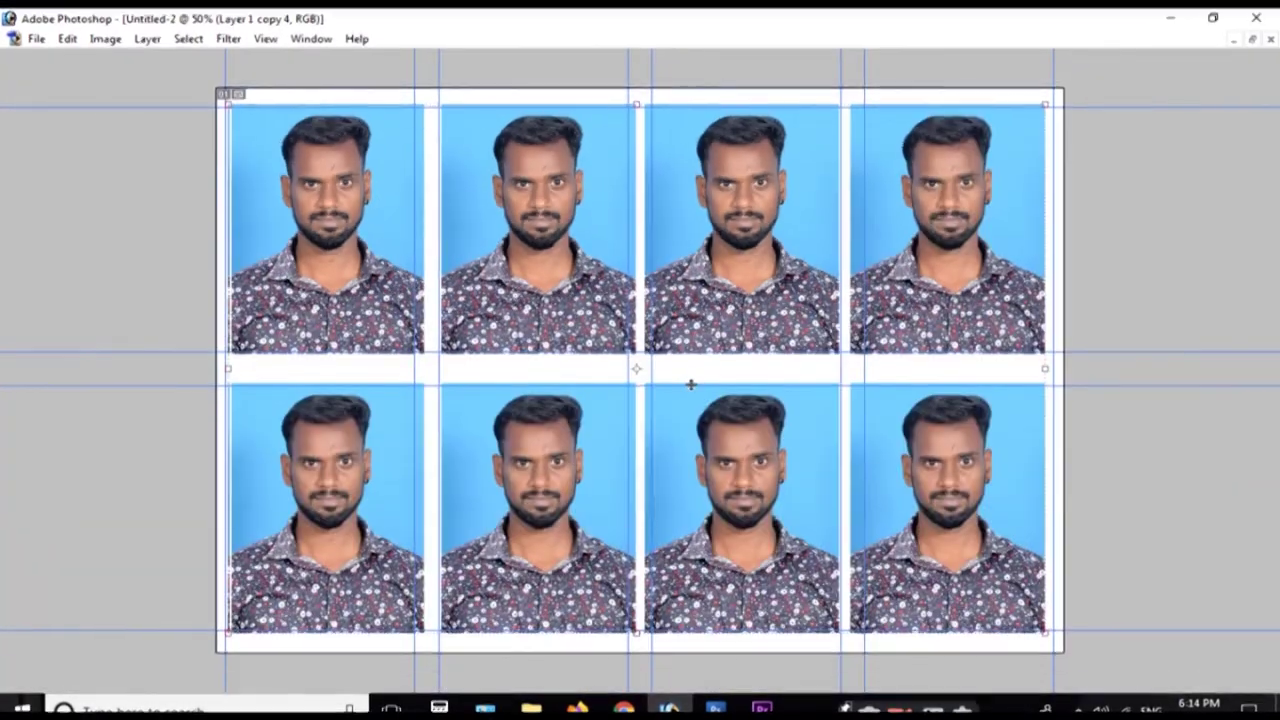
key(ctrl+minus)
key(ctrl+0)
Step: Return to standard screen mode and close Untitled-1 and Untitled-2, answering No to saving
key(f)
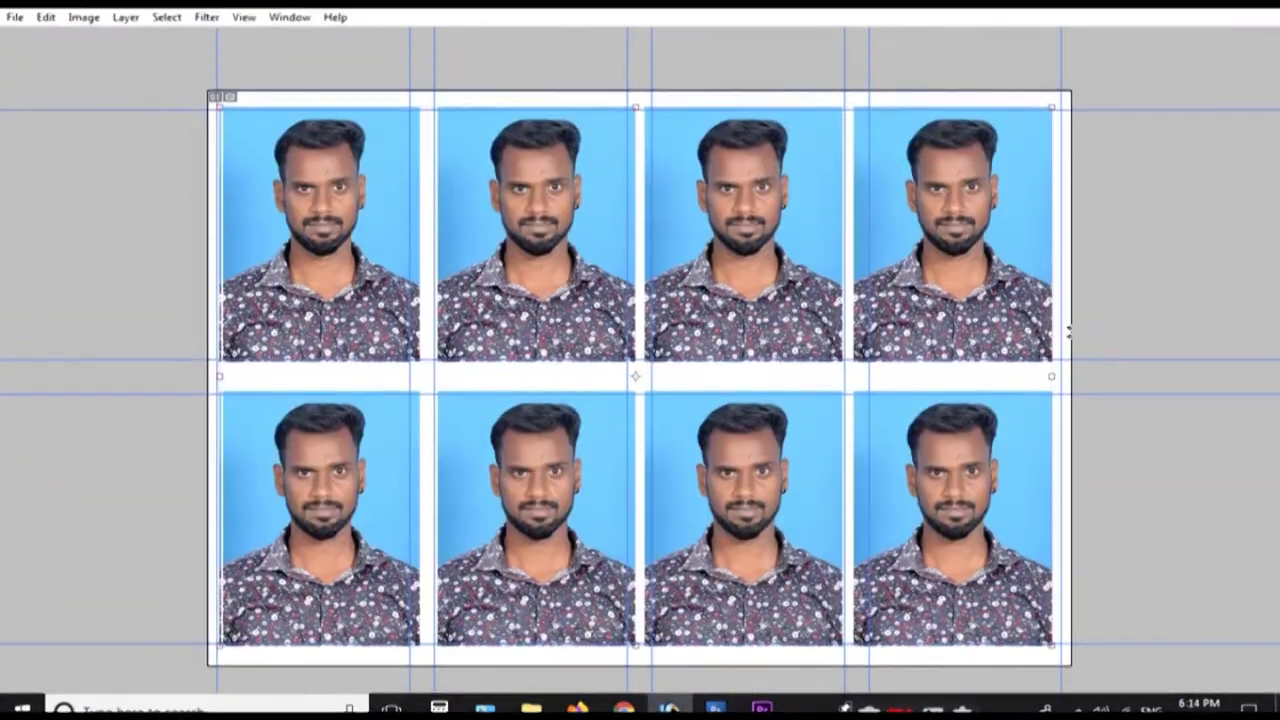
key(f)
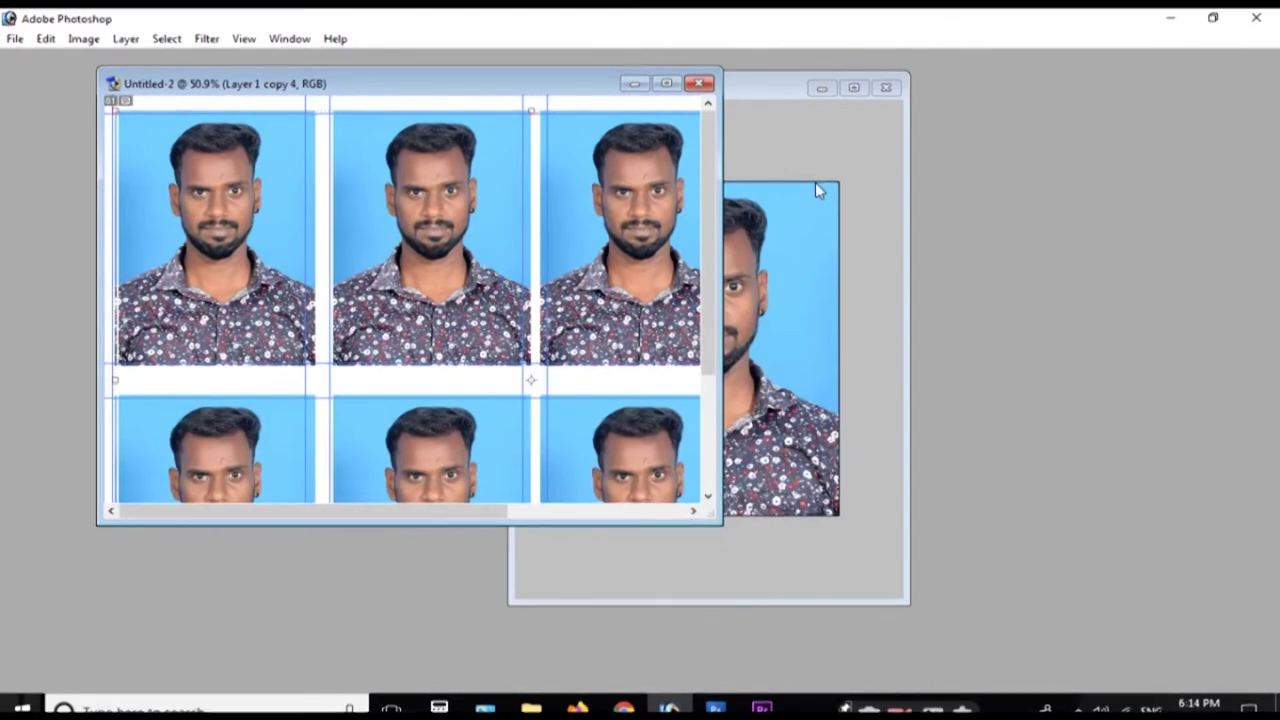
click(818, 186)
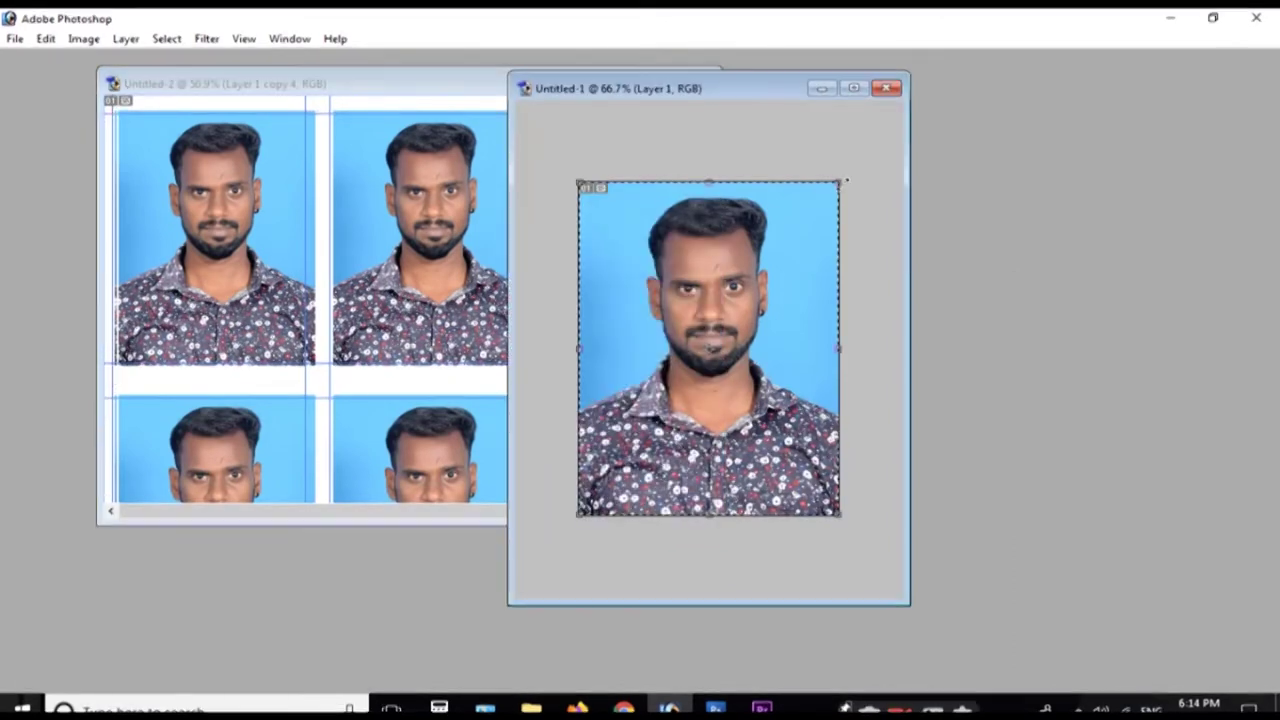
click(886, 89)
click(644, 286)
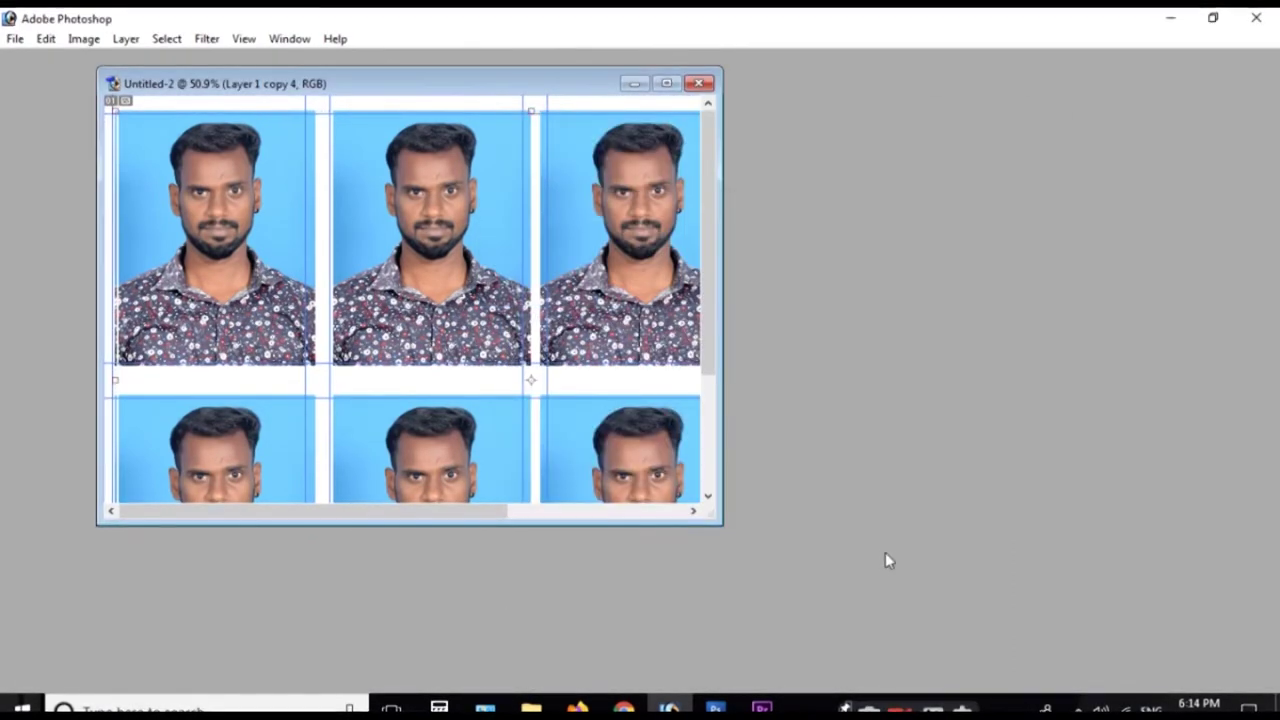
click(712, 84)
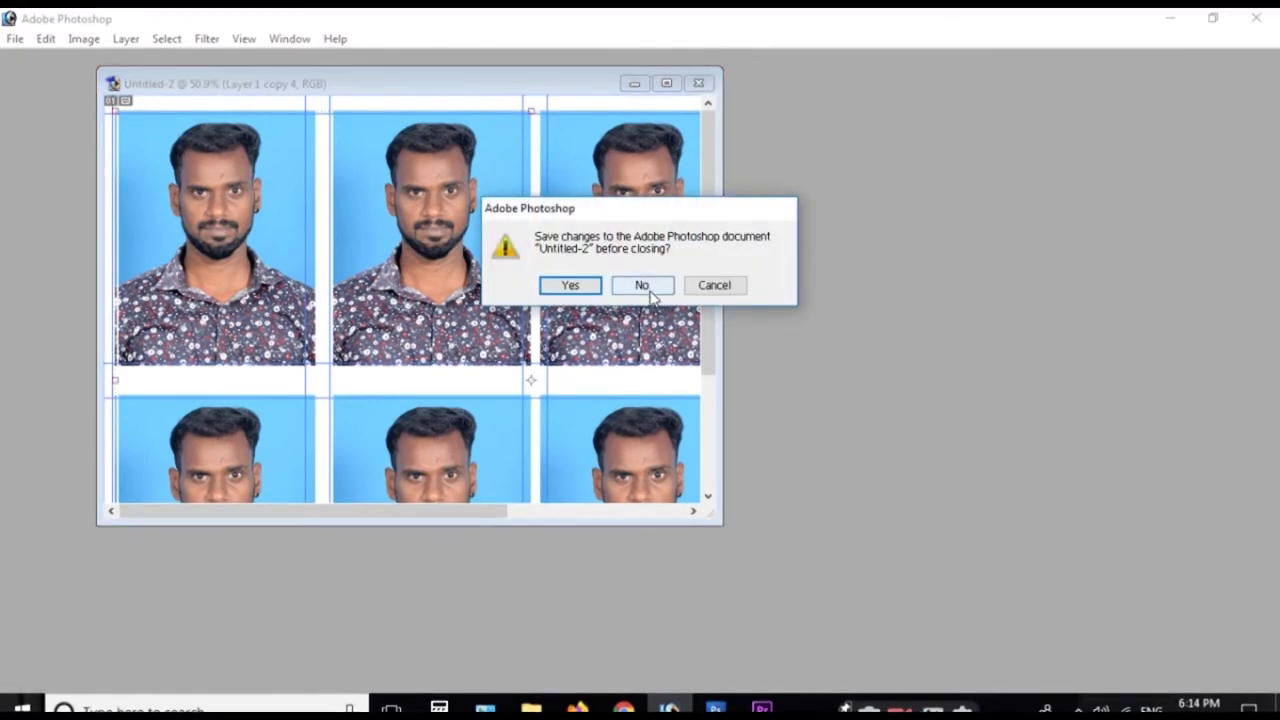
click(645, 288)
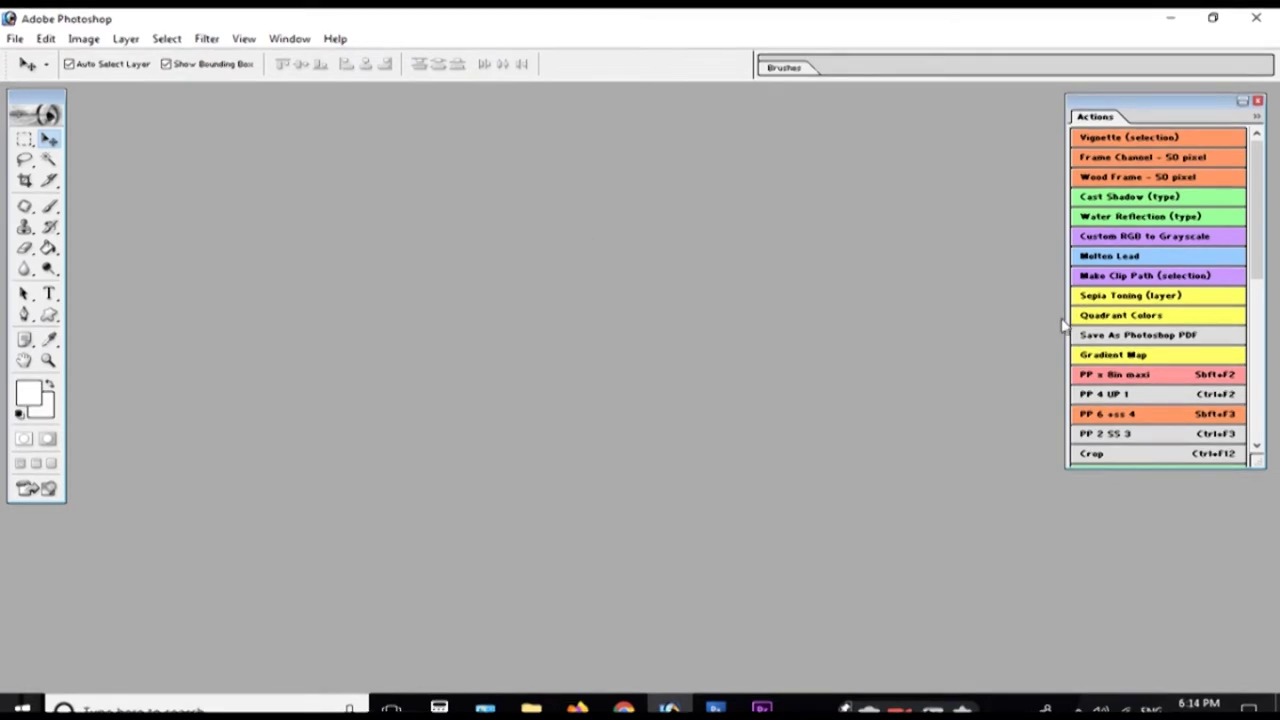
Step: Browse the recorded actions list, then close the Actions palette to leave an empty workspace
scroll(1131, 400, down, 1)
scroll(1135, 325, down, 1)
scroll(1135, 315, down, 1)
scroll(1140, 303, down, 2)
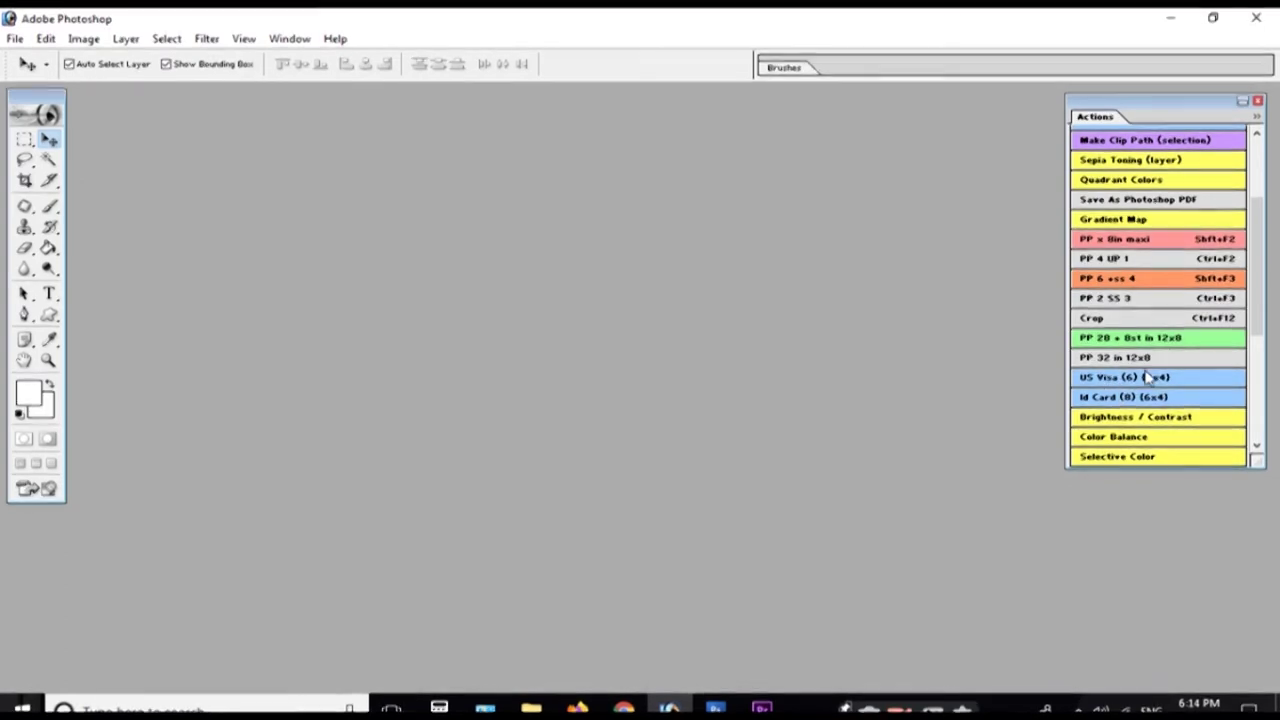
scroll(1150, 385, down, 1)
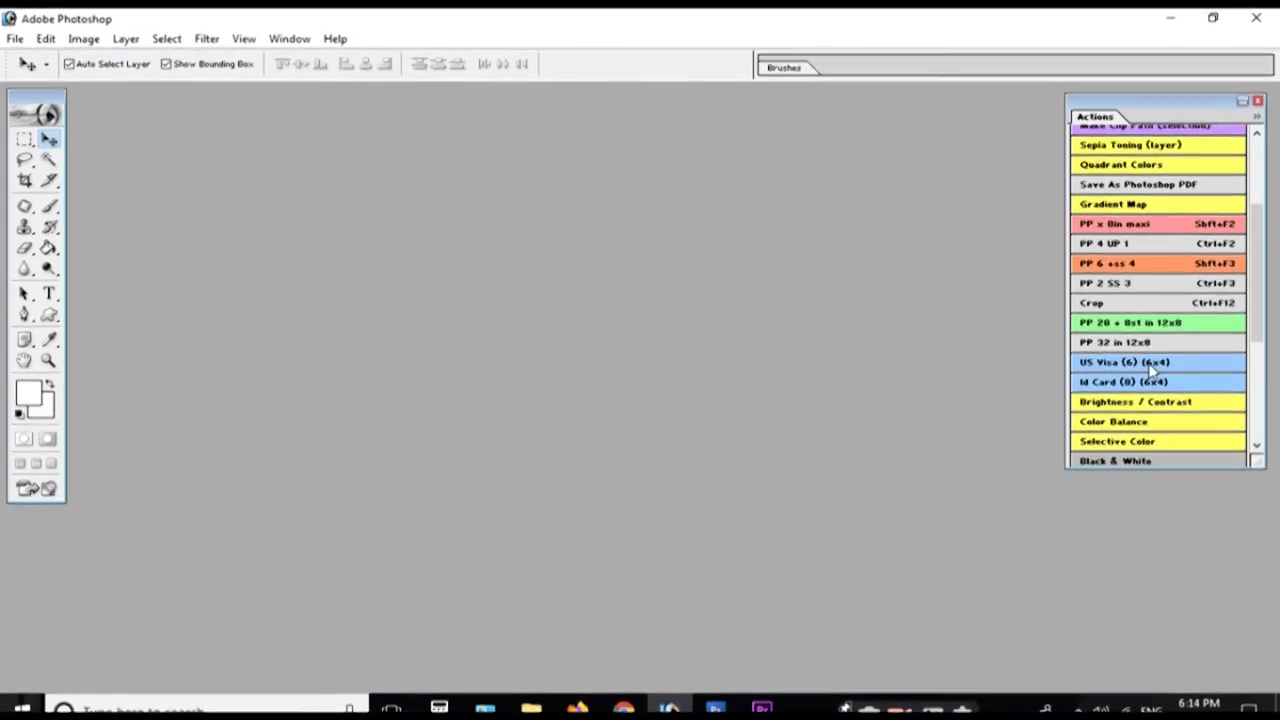
scroll(1143, 390, down, 1)
scroll(1150, 370, down, 1)
scroll(1150, 370, down, 1)
scroll(1150, 370, down, 1)
scroll(1150, 370, down, 1)
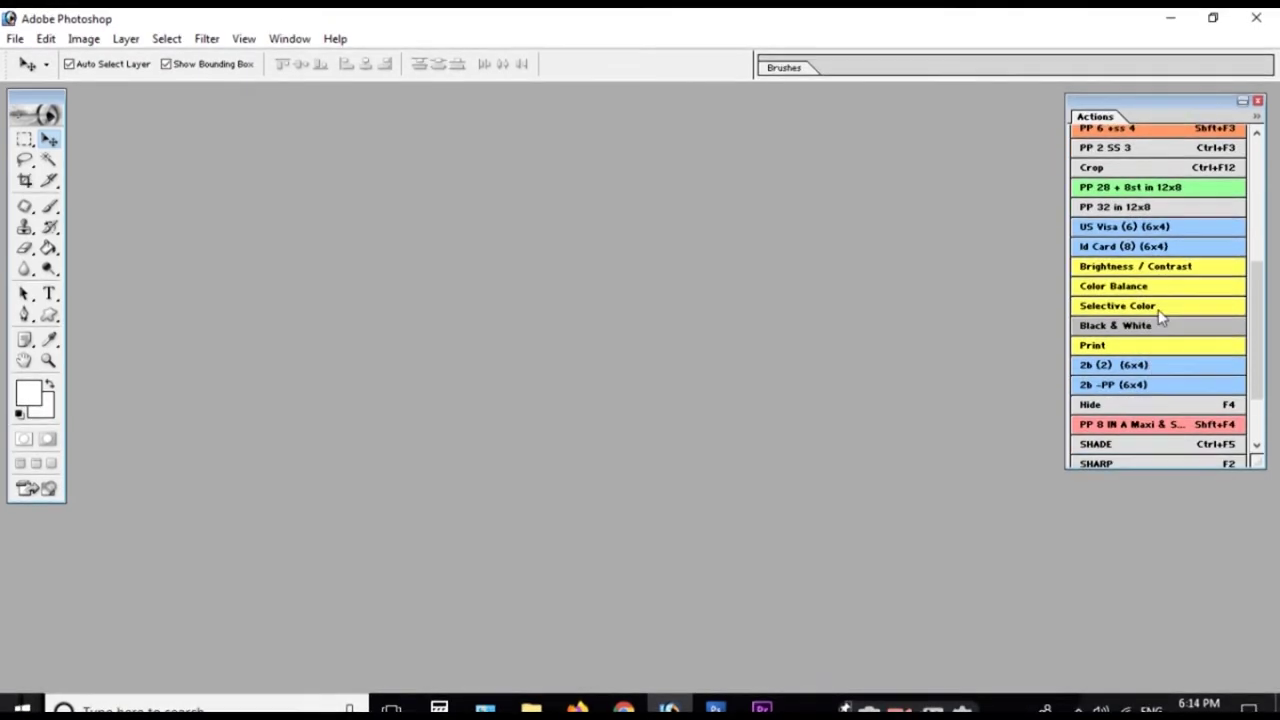
scroll(1160, 314, up, 2)
scroll(1162, 312, up, 1)
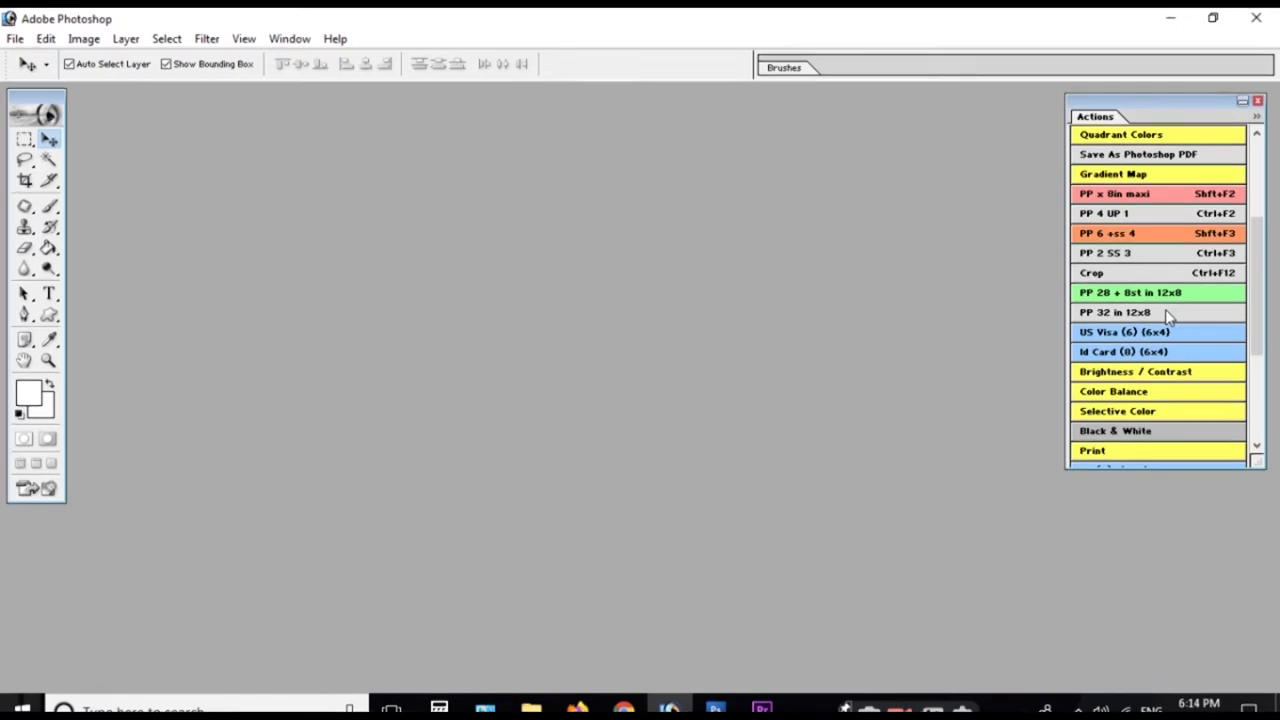
scroll(1165, 312, up, 3)
scroll(1168, 316, up, 1)
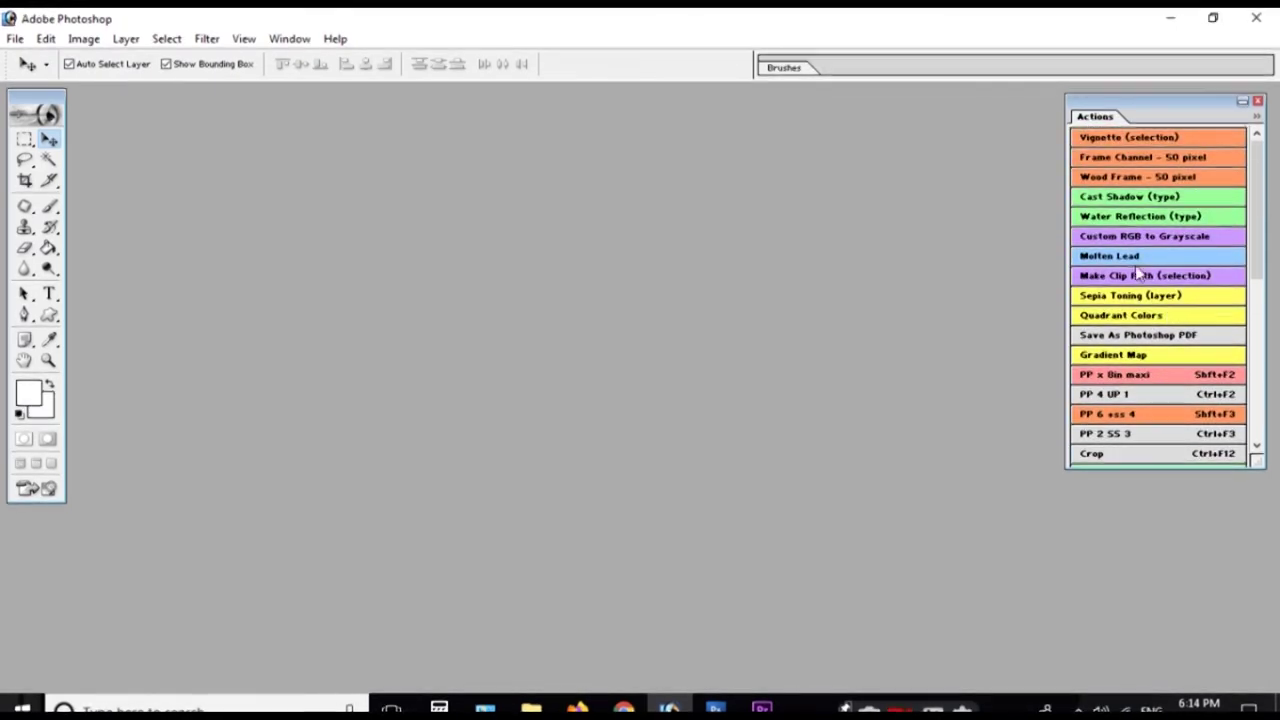
click(1257, 103)
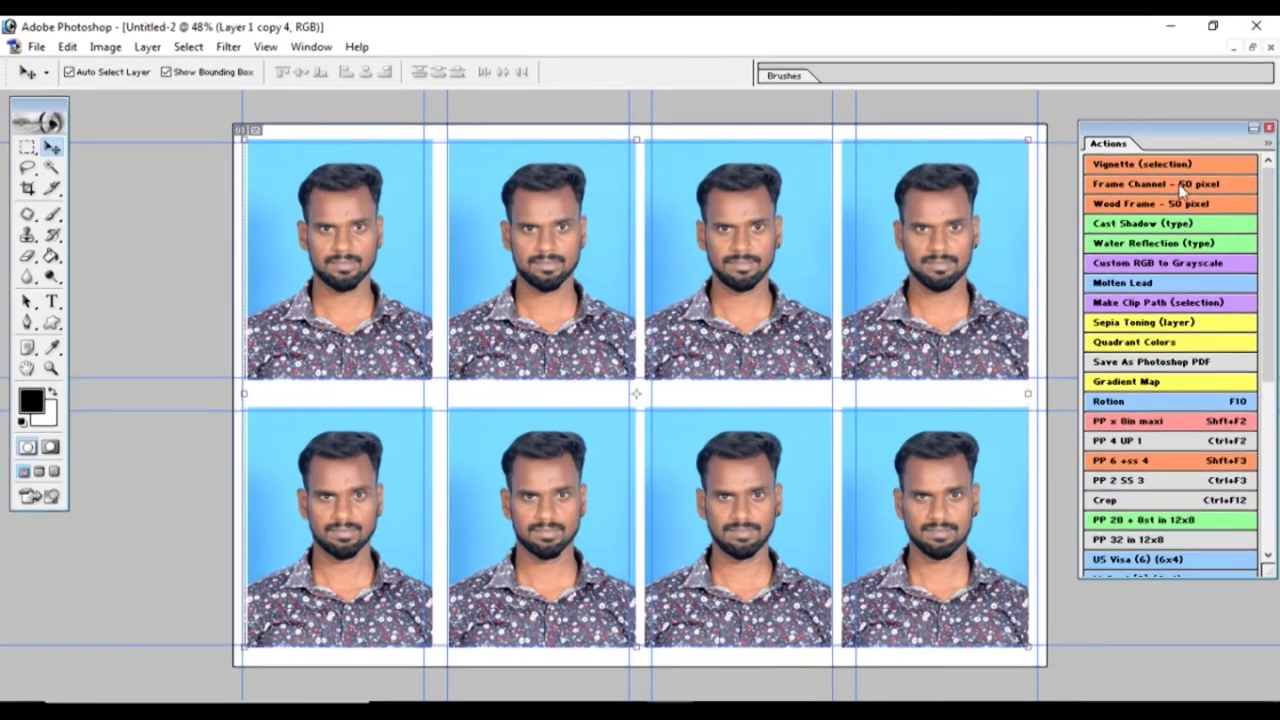
Step: Run the 'PP 6 +ss 4' action to build the Untitled-2 six-plus-four passport sheet
scroll(1137, 450, down, 1)
scroll(1137, 450, down, 2)
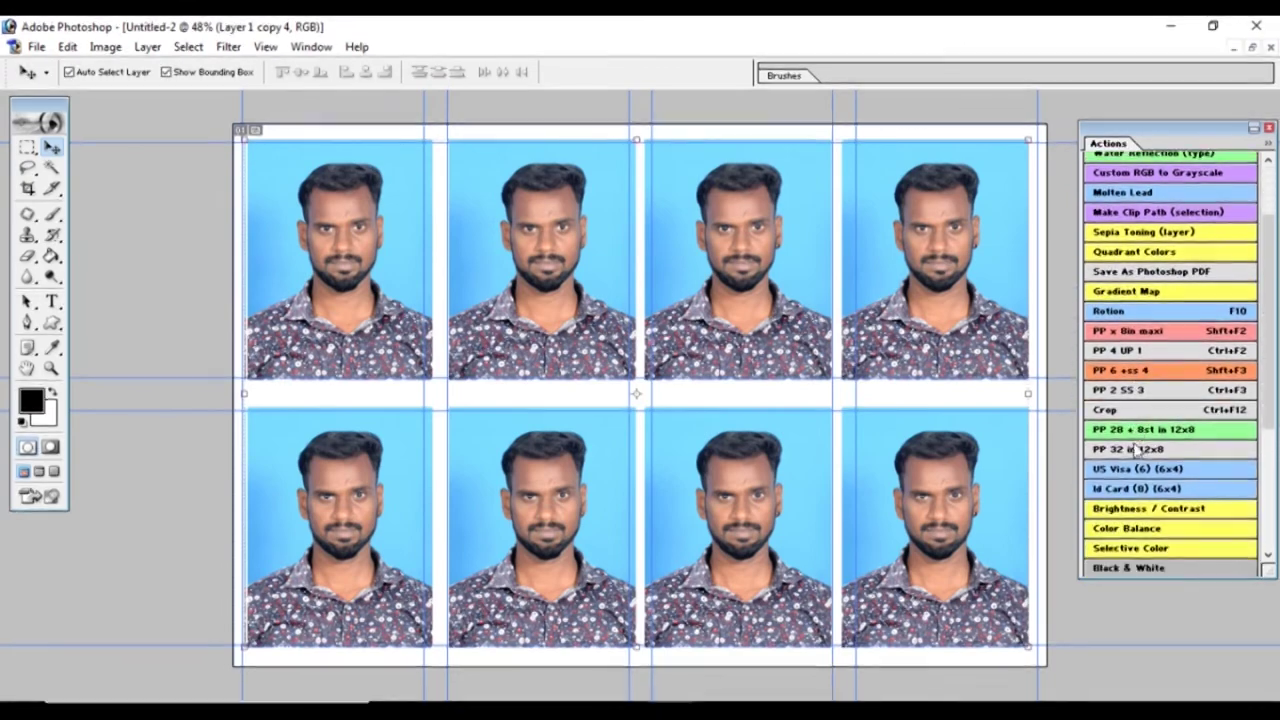
scroll(1137, 450, down, 5)
scroll(1148, 386, down, 2)
scroll(1143, 383, up, 1)
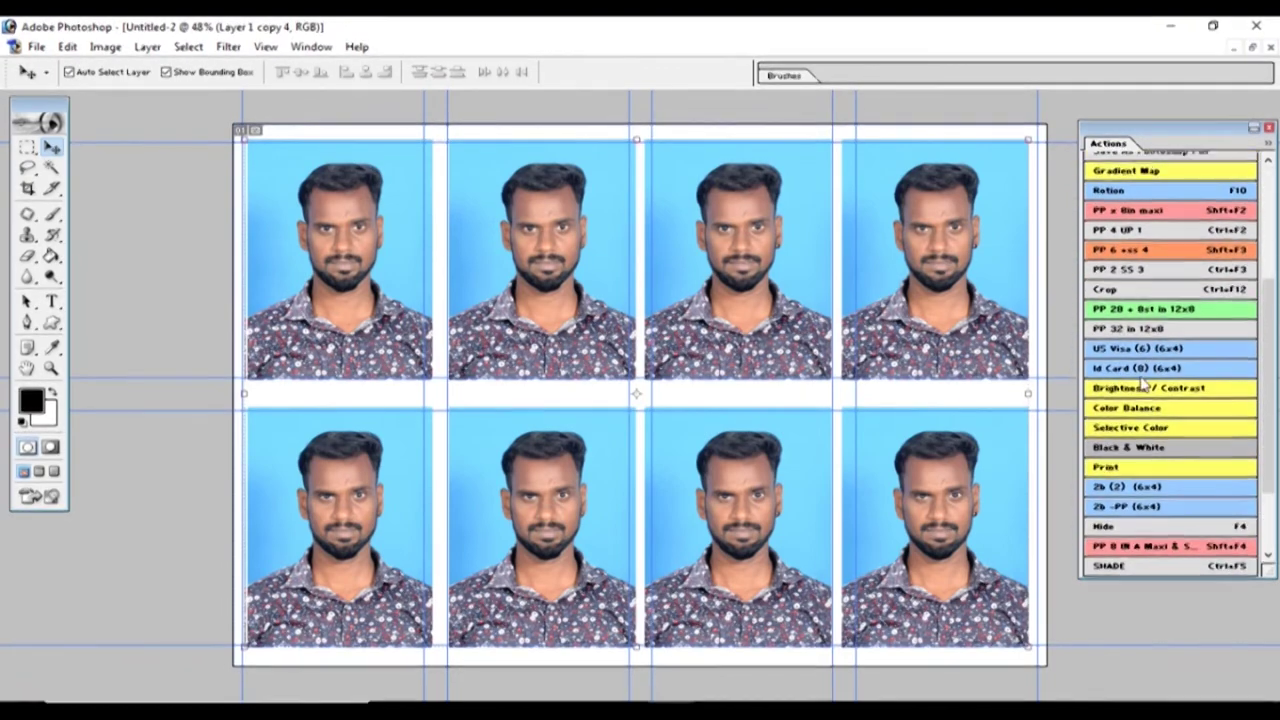
scroll(1143, 383, up, 1)
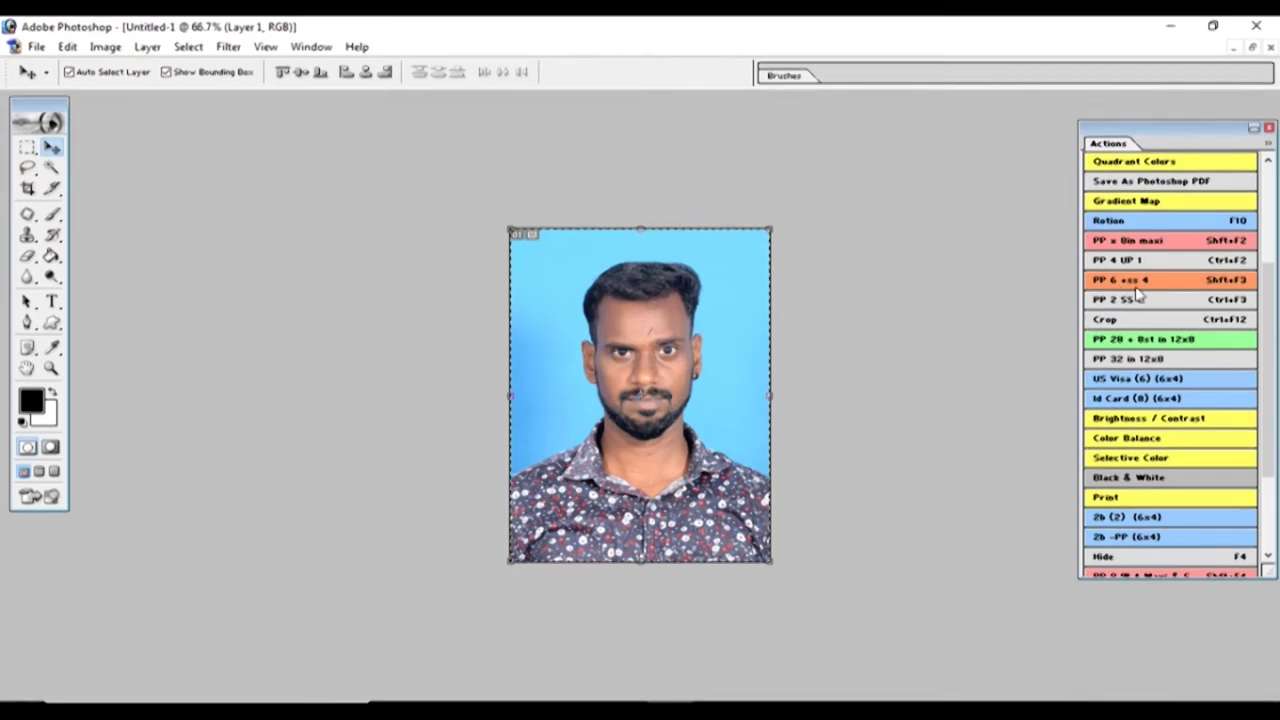
click(1188, 286)
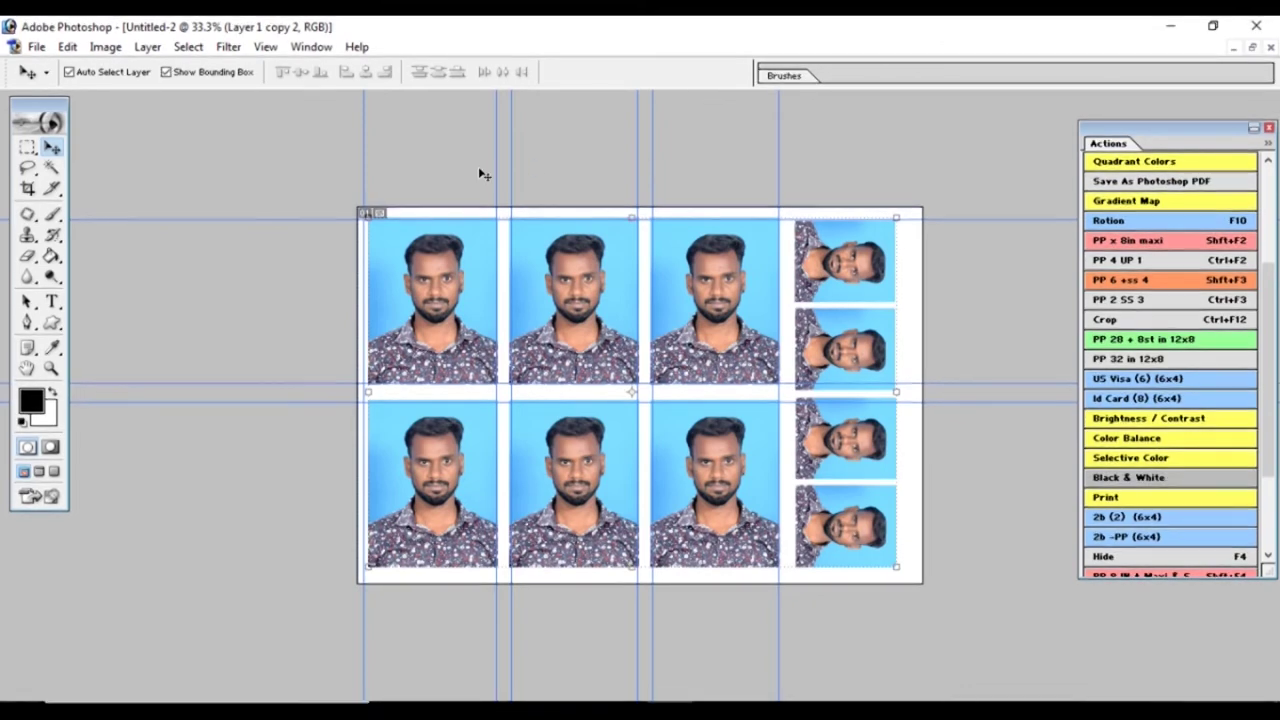
key(ctrl+l)
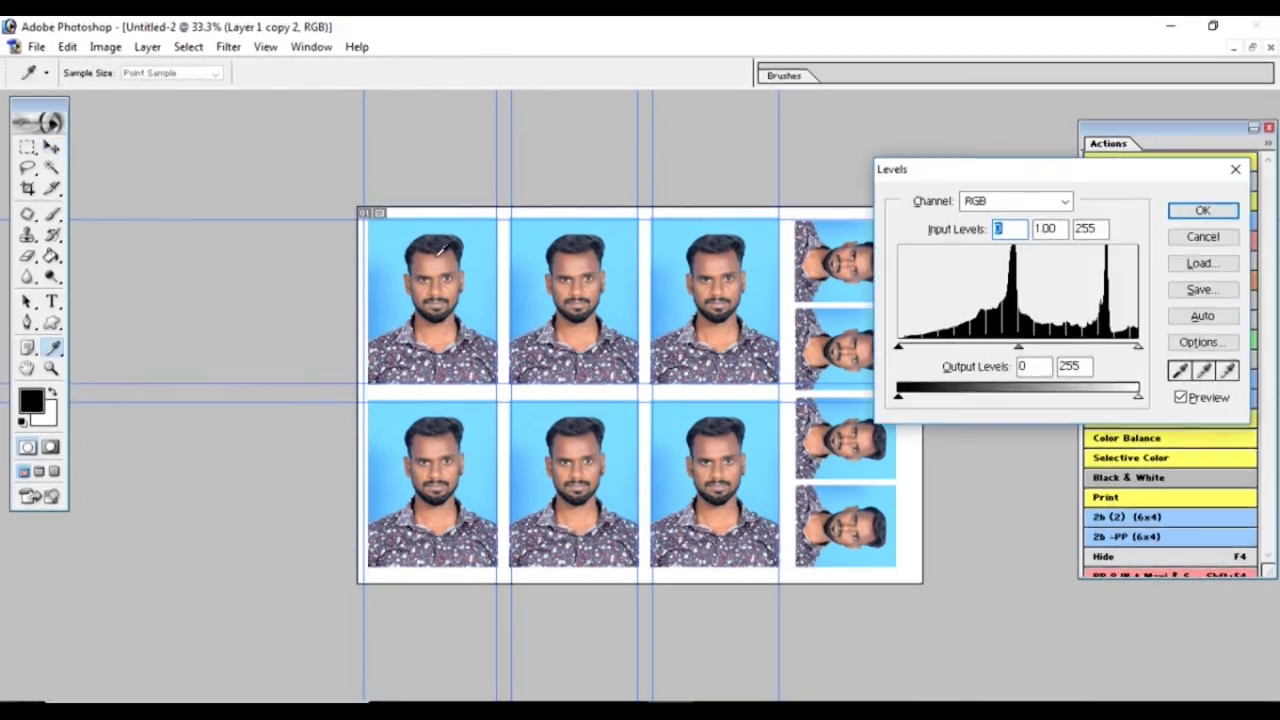
key(Return)
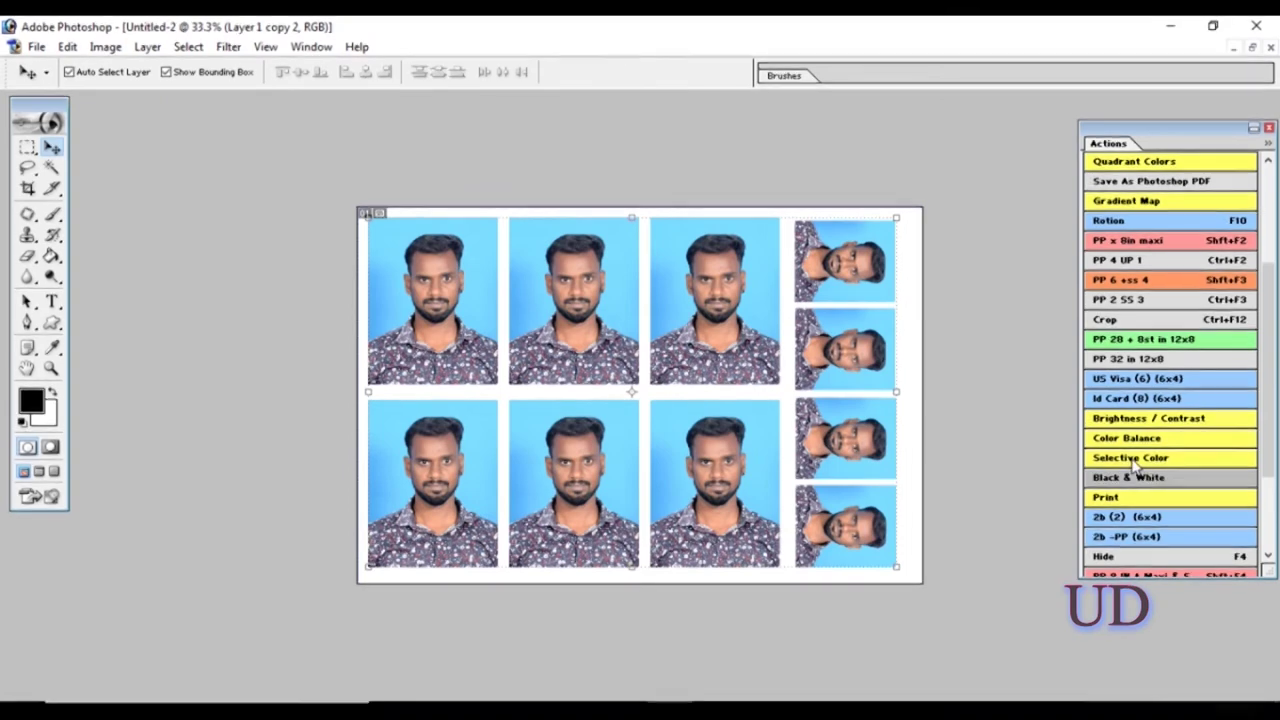
scroll(1202, 447, down, 1)
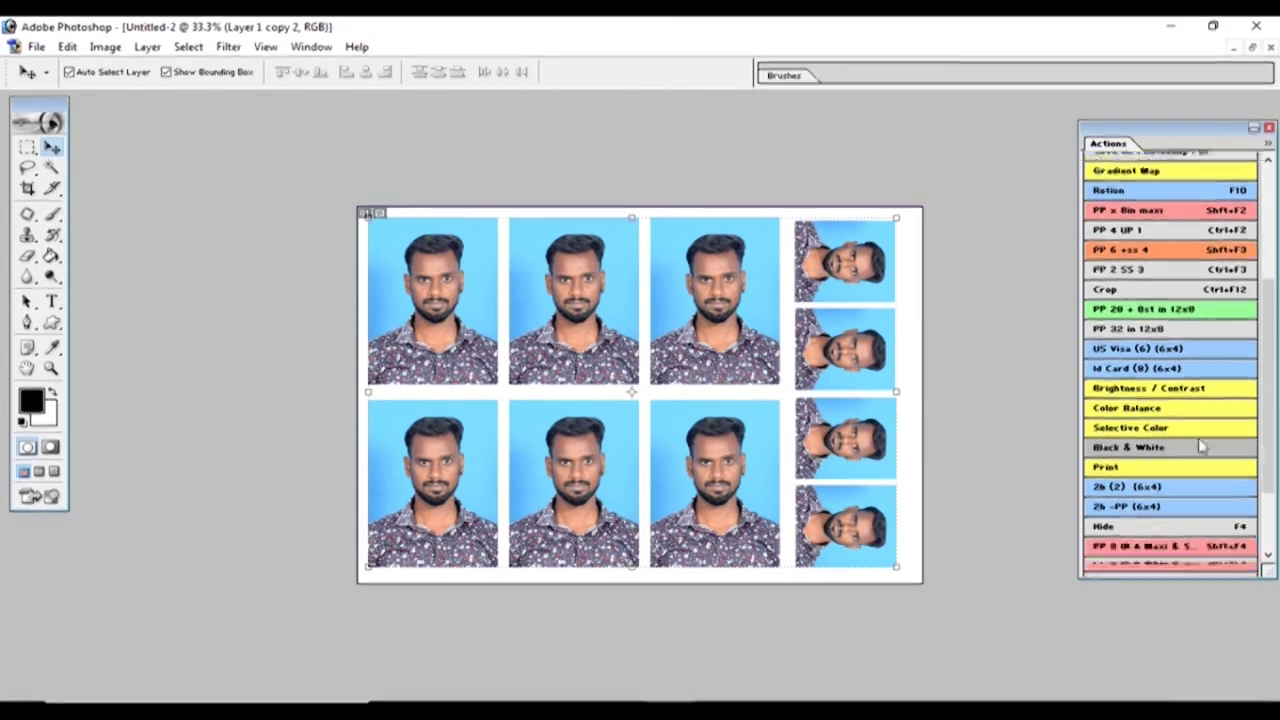
scroll(1202, 447, down, 4)
scroll(1206, 490, down, 1)
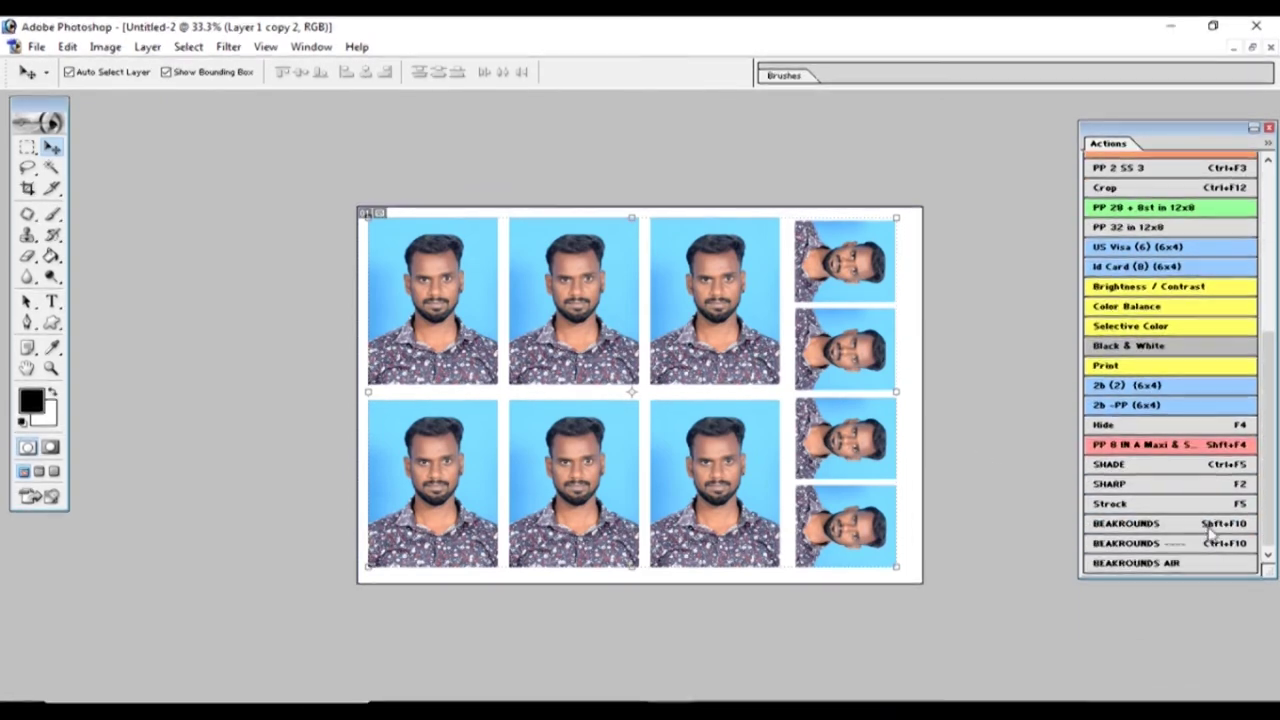
scroll(1184, 440, up, 3)
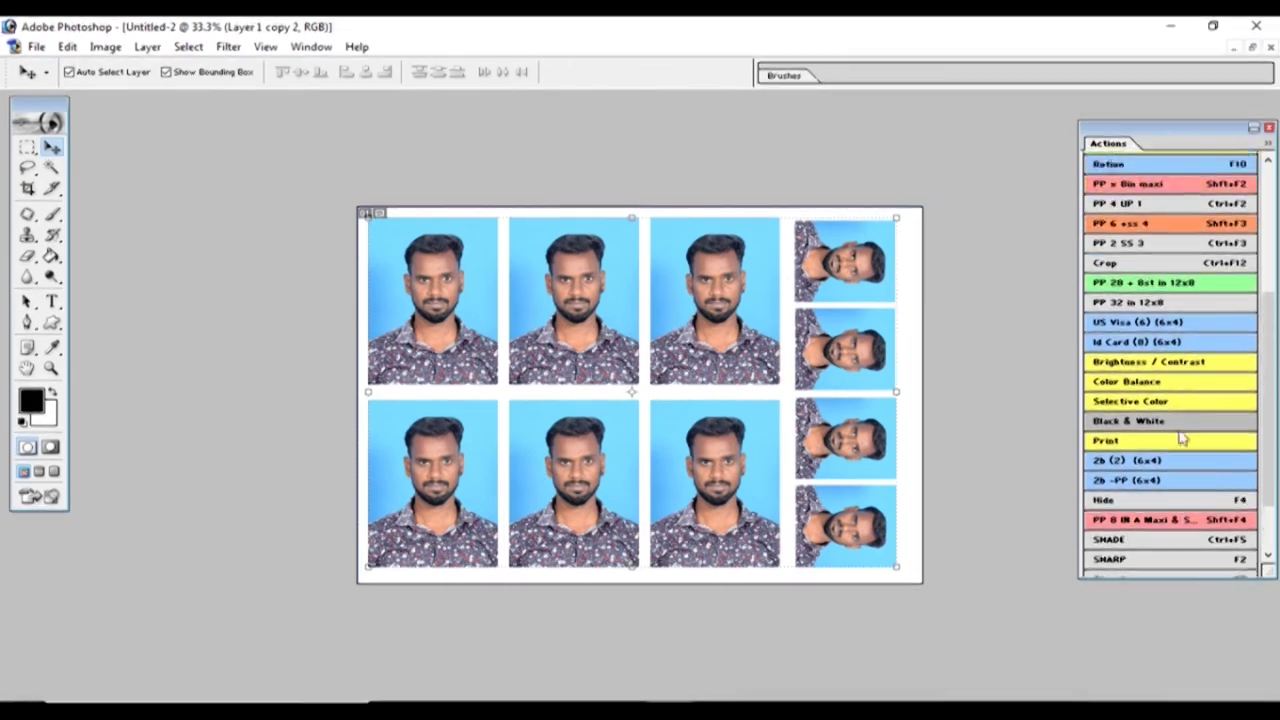
scroll(1180, 420, up, 2)
scroll(1176, 385, up, 2)
scroll(1176, 380, up, 2)
scroll(1176, 380, up, 1)
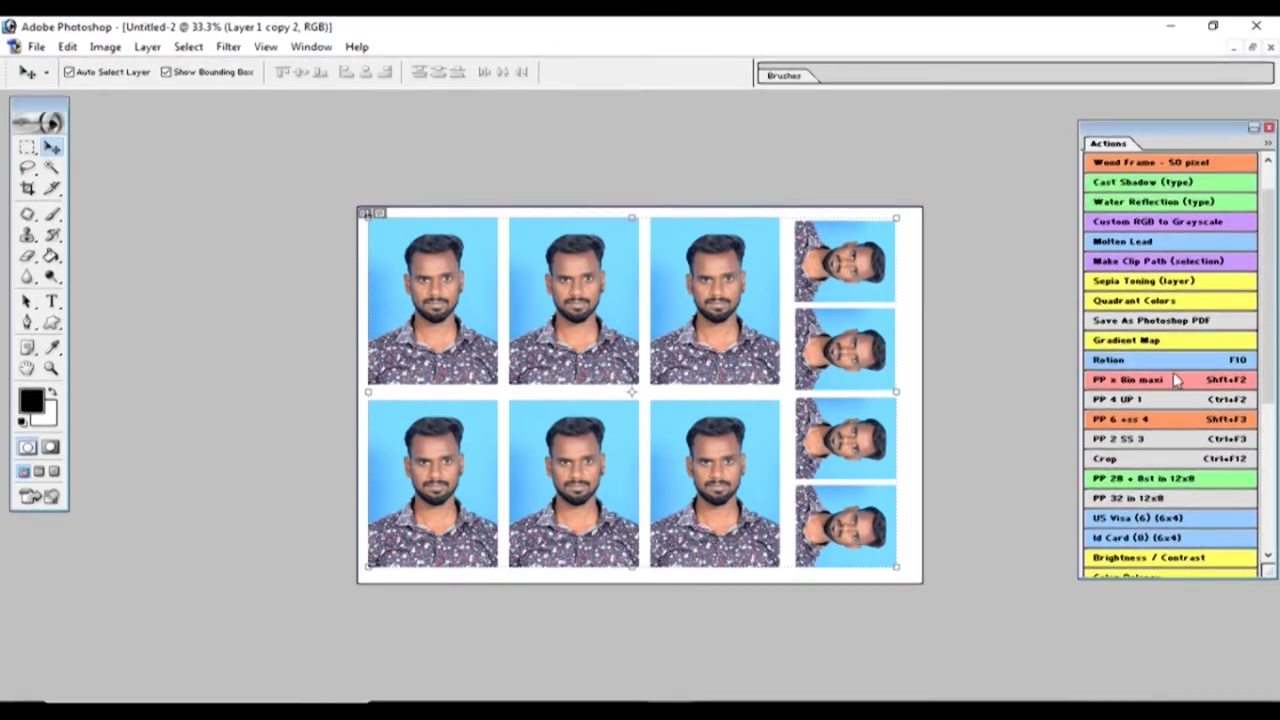
scroll(1176, 380, up, 1)
scroll(1176, 376, up, 1)
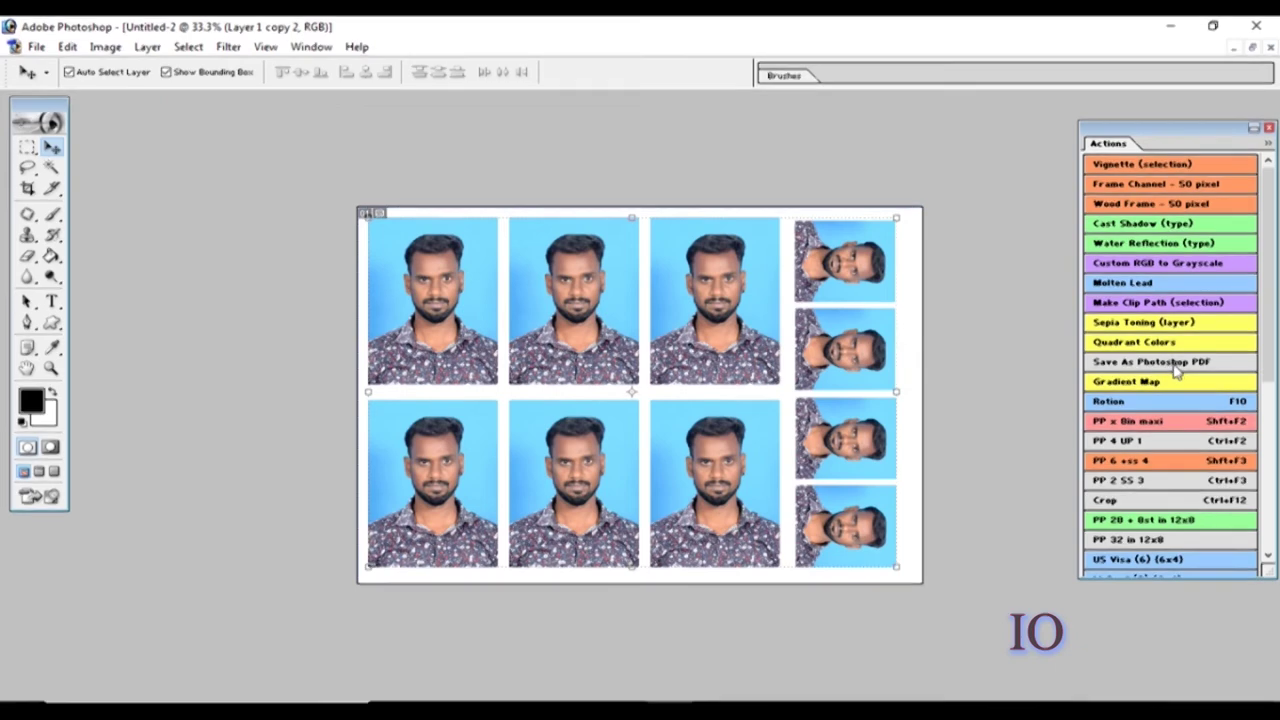